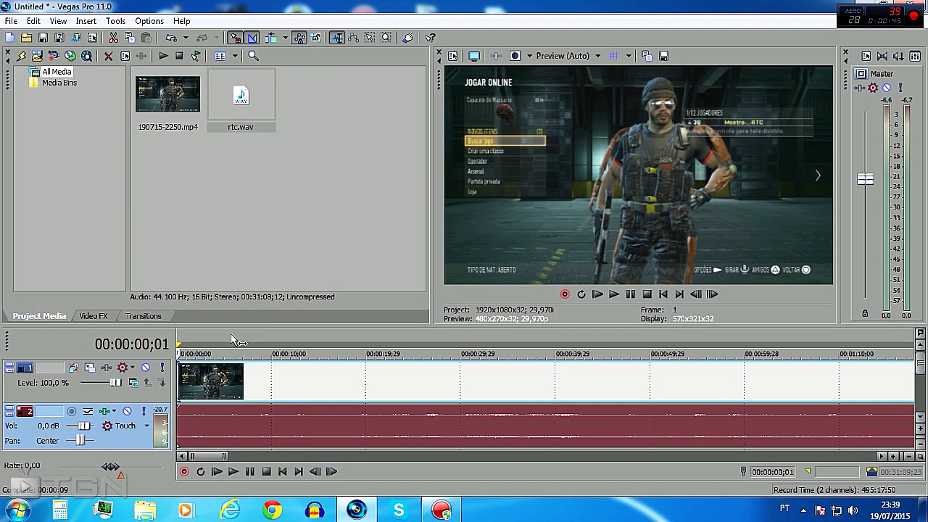
# Step: Shift the rtc.wav narration on track 3 about 17 seconds along the timeline, away from the start of the gameplay audio
pyautogui.click(363, 381)
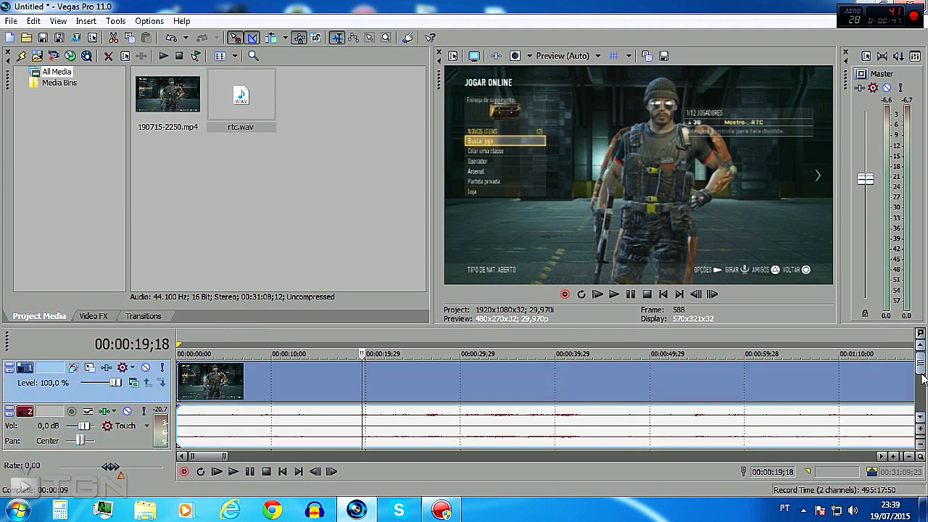
pyautogui.scroll(-1, 923, 382)
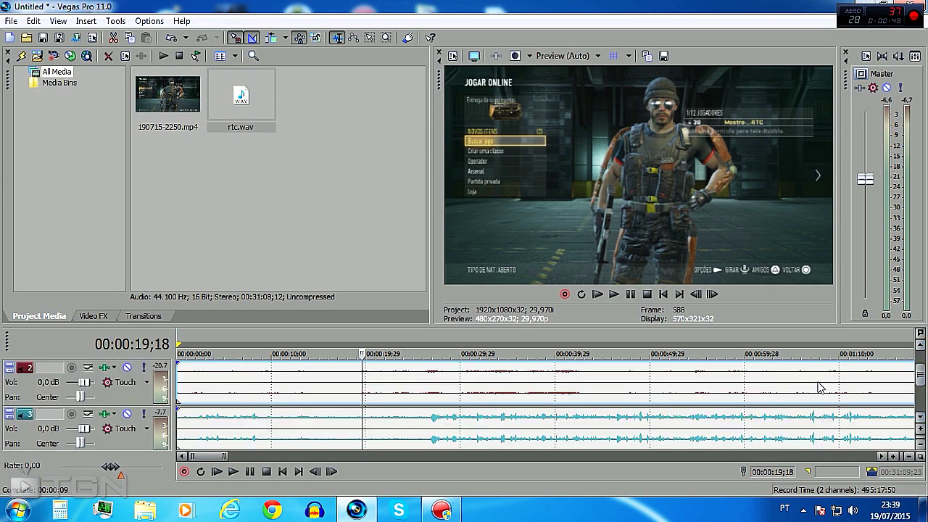
pyautogui.click(401, 435)
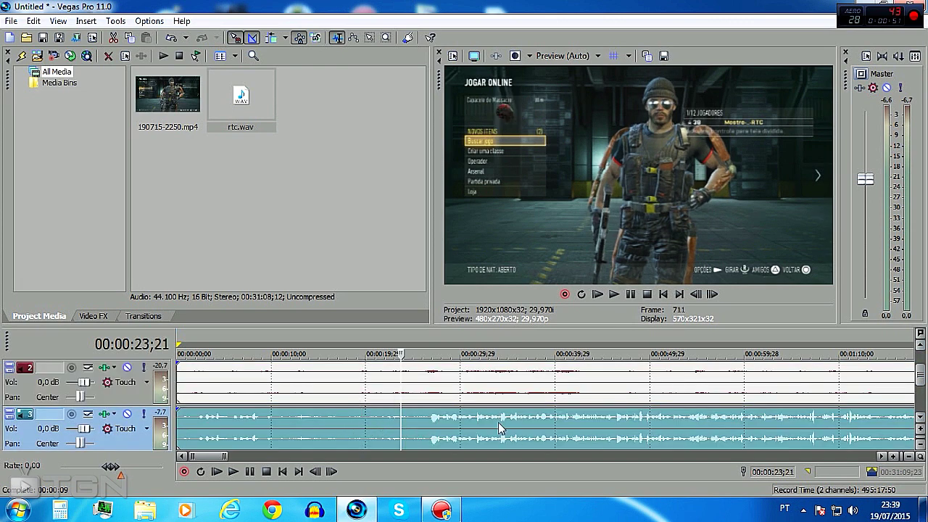
pyautogui.click(391, 388)
pyautogui.hotkey('ctrl', 'Home')
pyautogui.moveTo(245, 428); pyautogui.dragTo(410, 428)
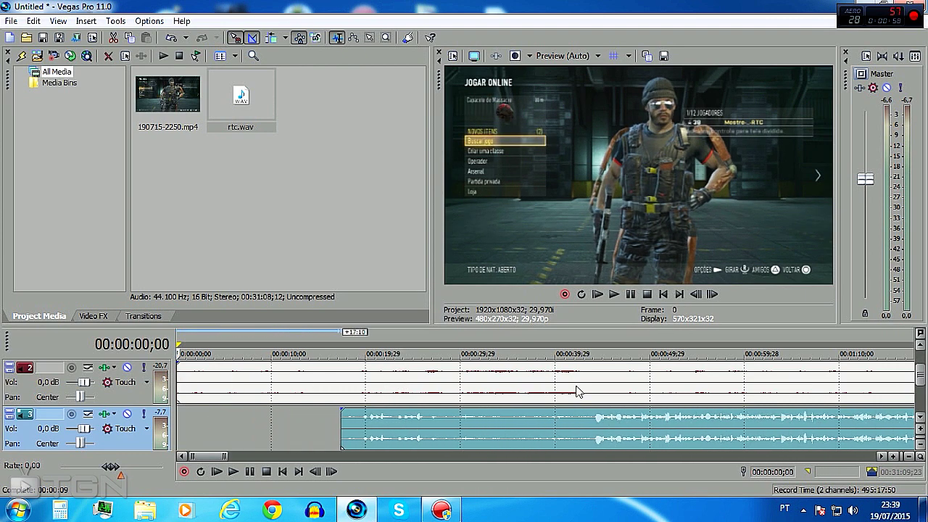
# Step: Play the gameplay audio from 00:00:03;22 to listen for the sync cue, then pause playback
pyautogui.click(197, 388)
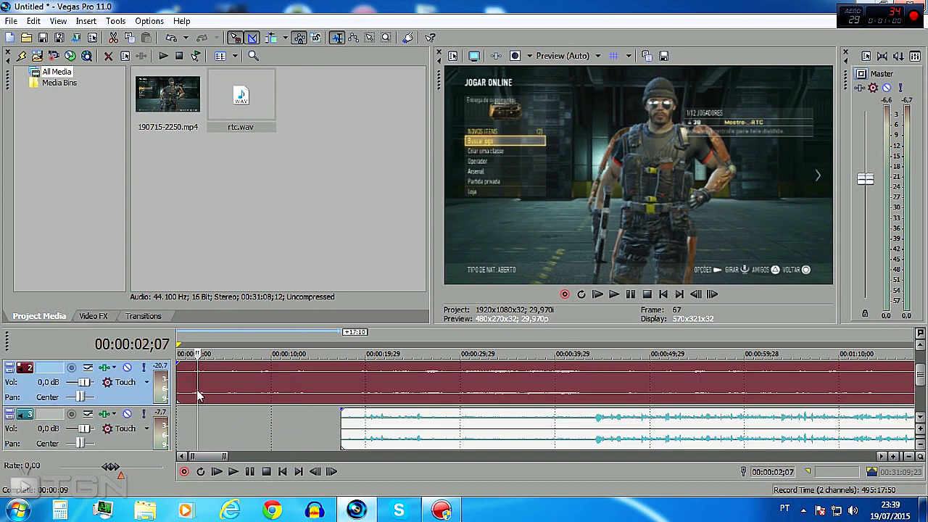
pyautogui.moveTo(197, 388)
pyautogui.mouseDown()
pyautogui.moveTo(227, 388)
pyautogui.moveTo(211, 388)
pyautogui.mouseUp()
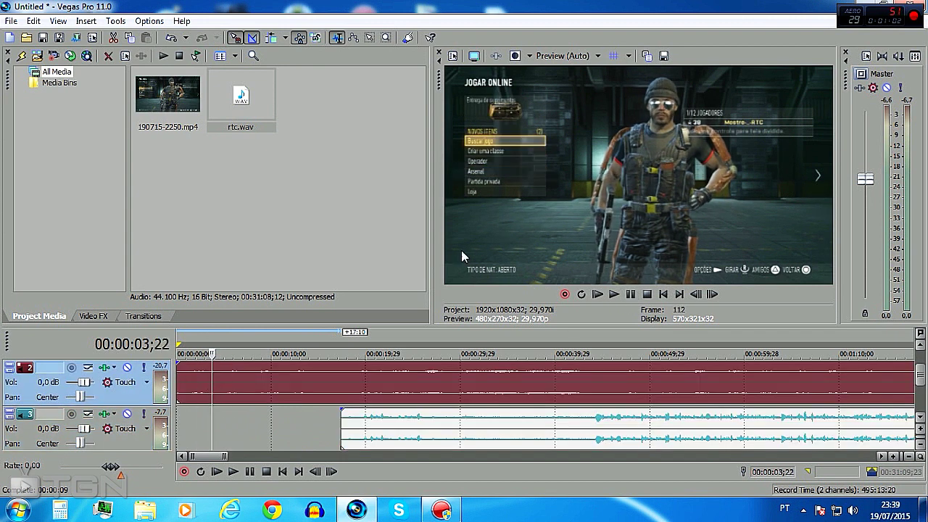
pyautogui.click(614, 294)
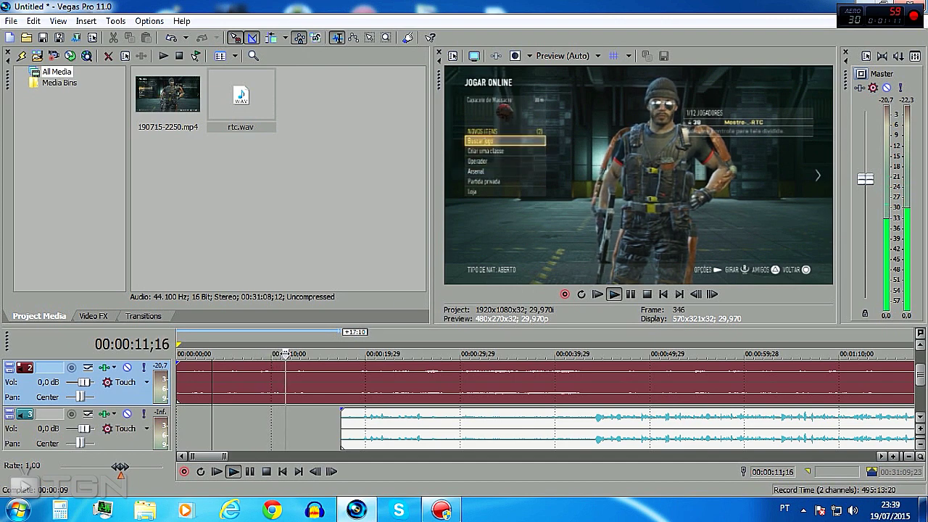
pyautogui.press('Return')
# Step: Split the track 3 narration at 00:00:19;27, where the speech waveform begins, and delete the part before the cut
pyautogui.click(367, 428)
pyautogui.scroll(6, 464, 435)
pyautogui.scroll(2, 464, 430)
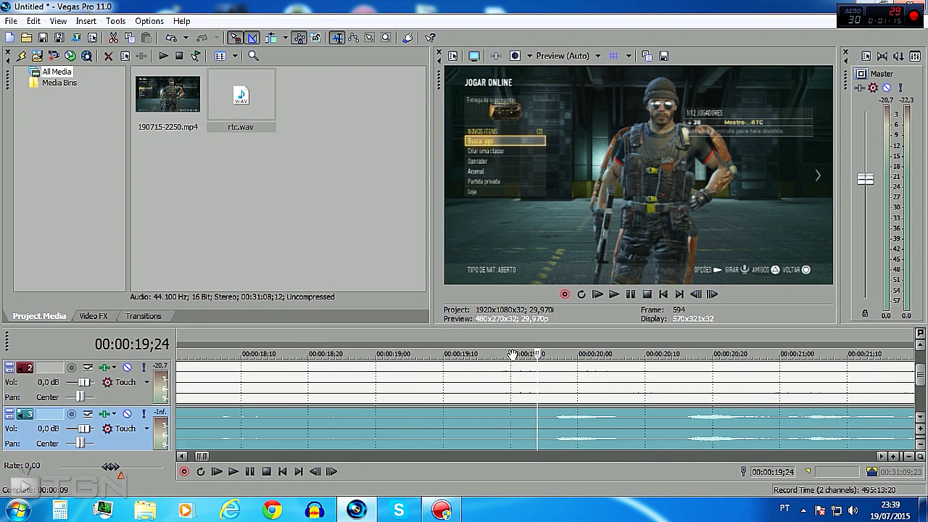
pyautogui.moveTo(538, 422); pyautogui.dragTo(558, 423)
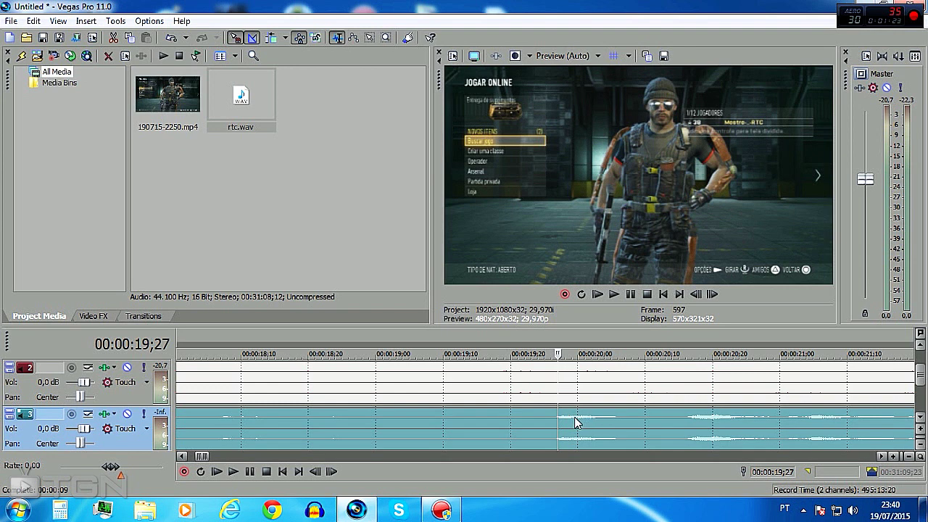
pyautogui.press('s')
pyautogui.click(506, 423)
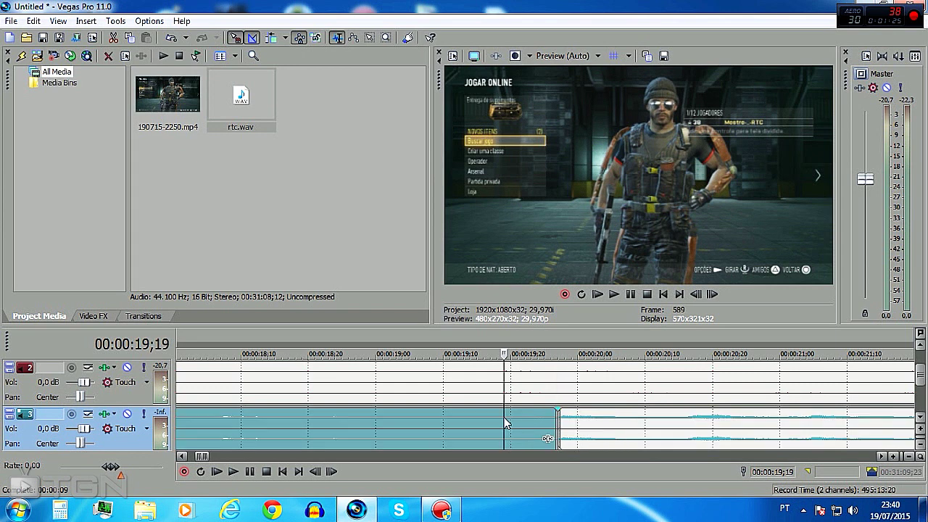
pyautogui.press('Delete')
# Step: Play the gameplay from 00:00:03;19 and pause at 00:00:04;01 to mark the sync point
pyautogui.scroll(-5, 505, 418)
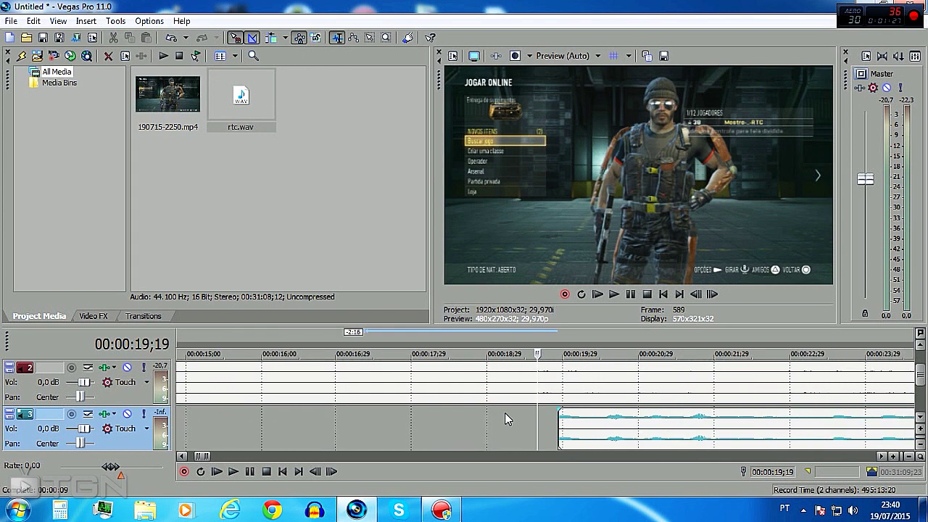
pyautogui.moveTo(534, 385); pyautogui.dragTo(222, 390)
pyautogui.scroll(-2, 240, 428)
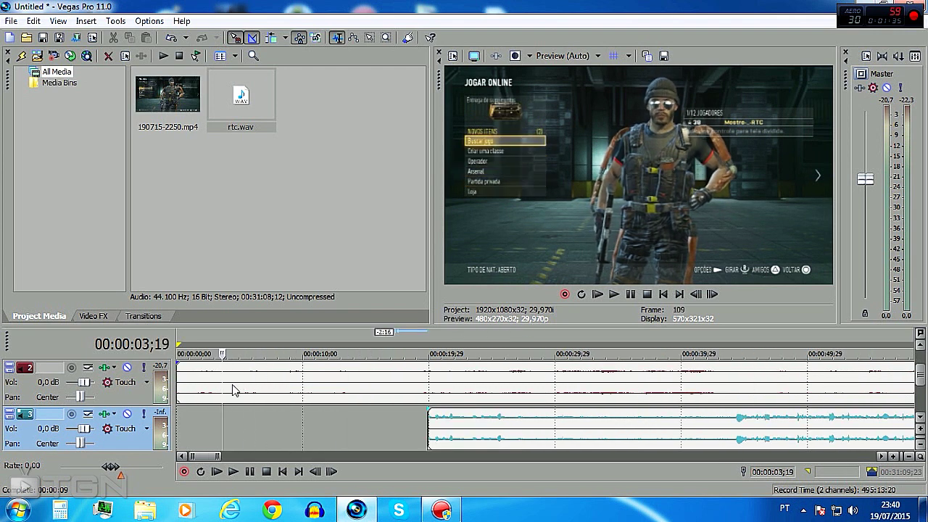
pyautogui.click(633, 294)
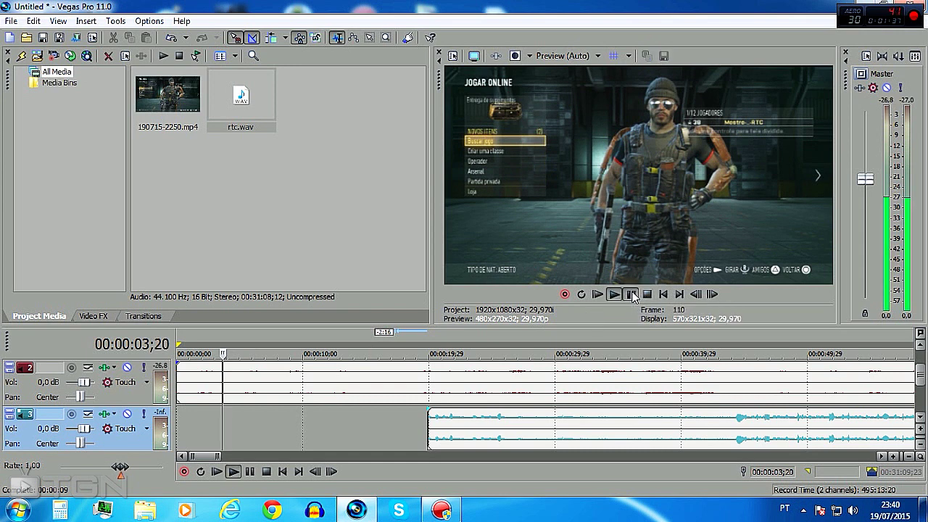
pyautogui.click(633, 294)
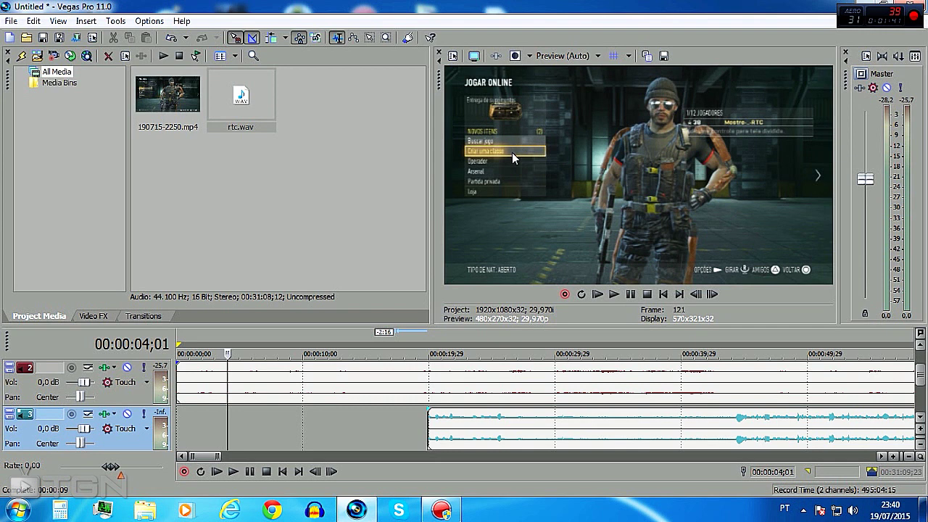
# Step: Move the trimmed narration to start at the 00:00:04;01 playhead and play both tracks to check their sync
pyautogui.moveTo(491, 427); pyautogui.dragTo(292, 427)
pyautogui.click(613, 294)
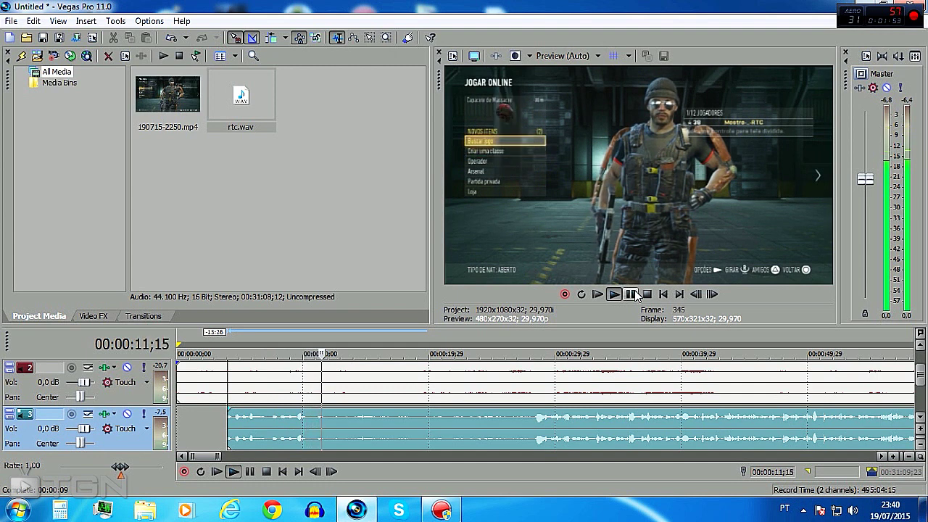
pyautogui.click(632, 294)
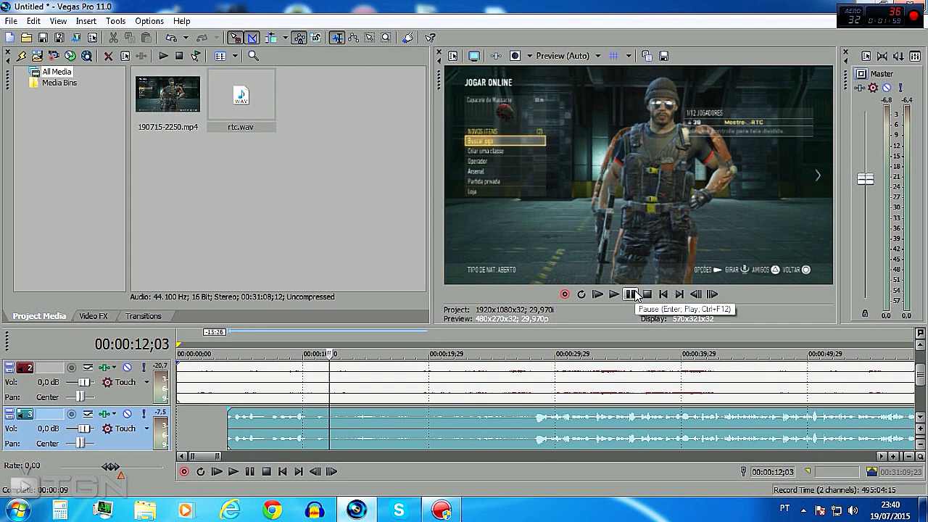
# Step: Split the gameplay clip at 00:00:28;13, just before the narrator's voice starts, and delete everything before the cut
pyautogui.click(537, 403)
pyautogui.scroll(5, 602, 414)
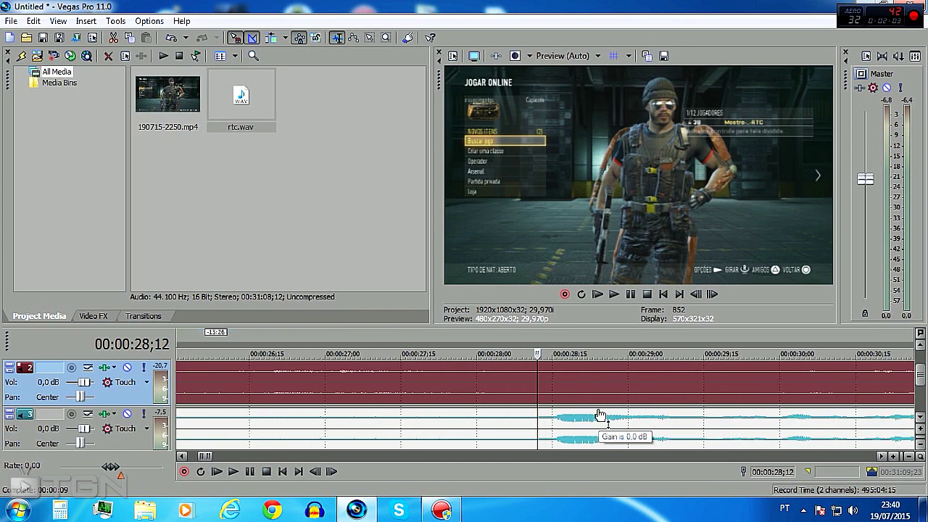
pyautogui.click(549, 393)
pyautogui.press('Left')
pyautogui.press('Right')
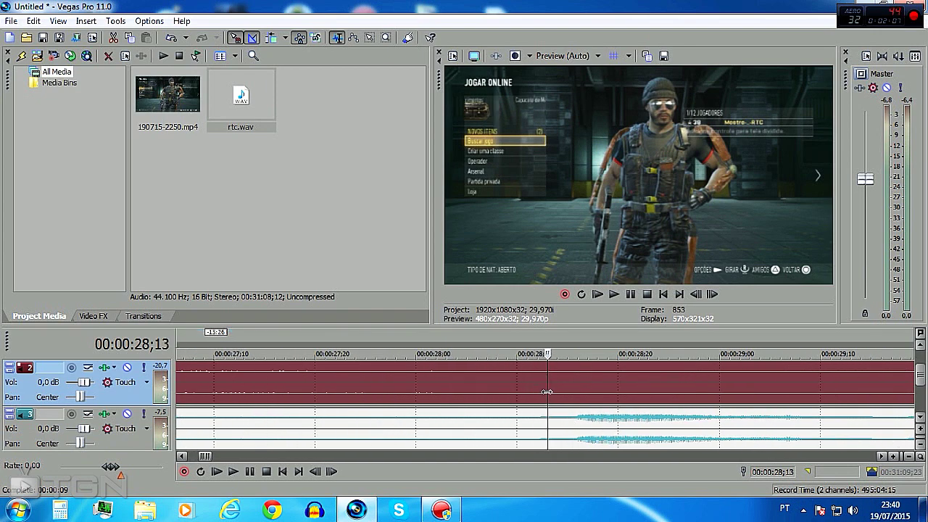
pyautogui.press('s')
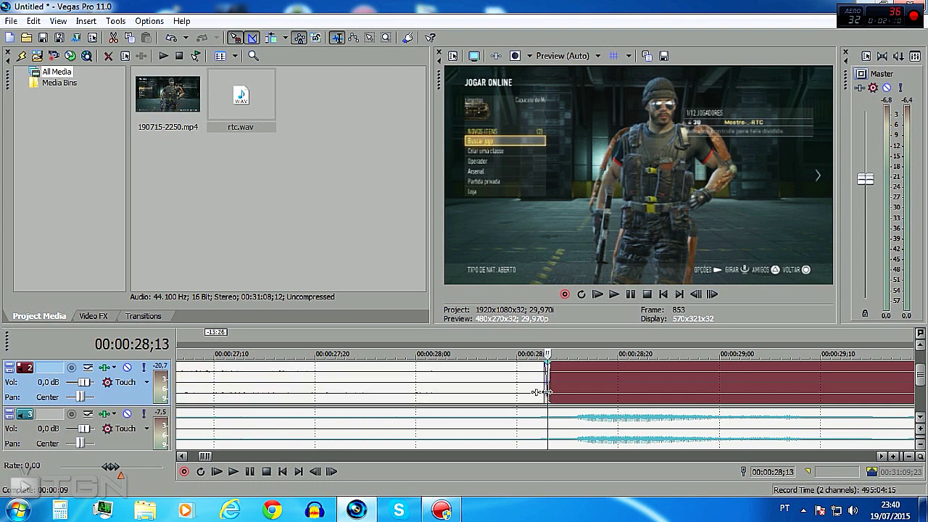
pyautogui.click(521, 393)
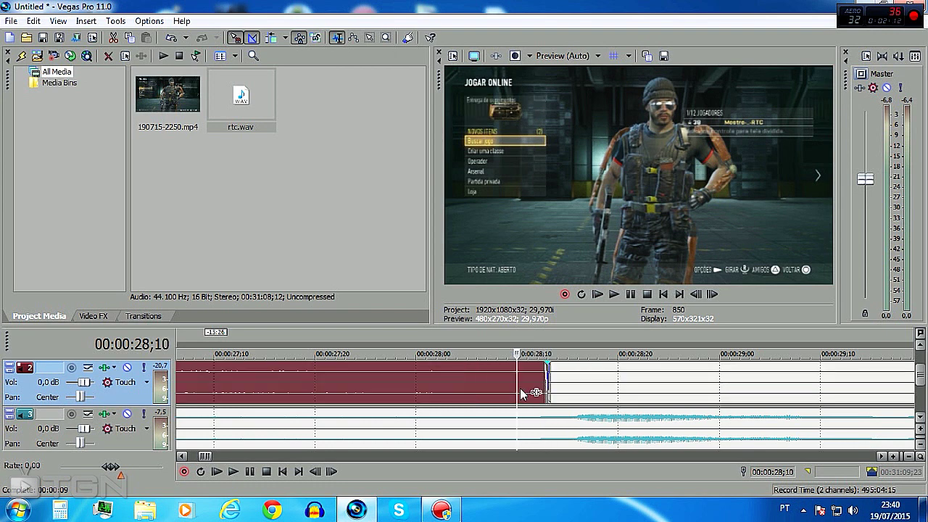
pyautogui.press('Delete')
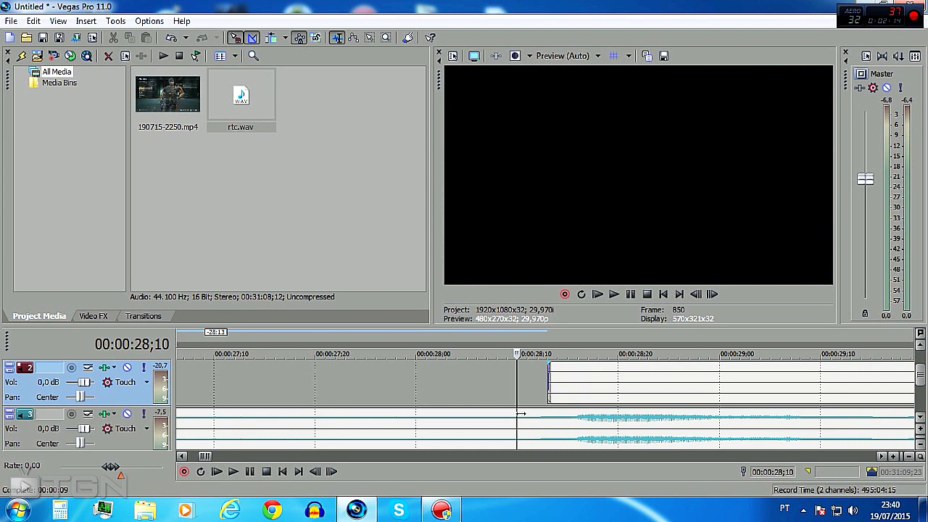
# Step: Split the narration clip on track 3 at 00:00:28;13 and delete the portion before the cut
pyautogui.click(550, 419)
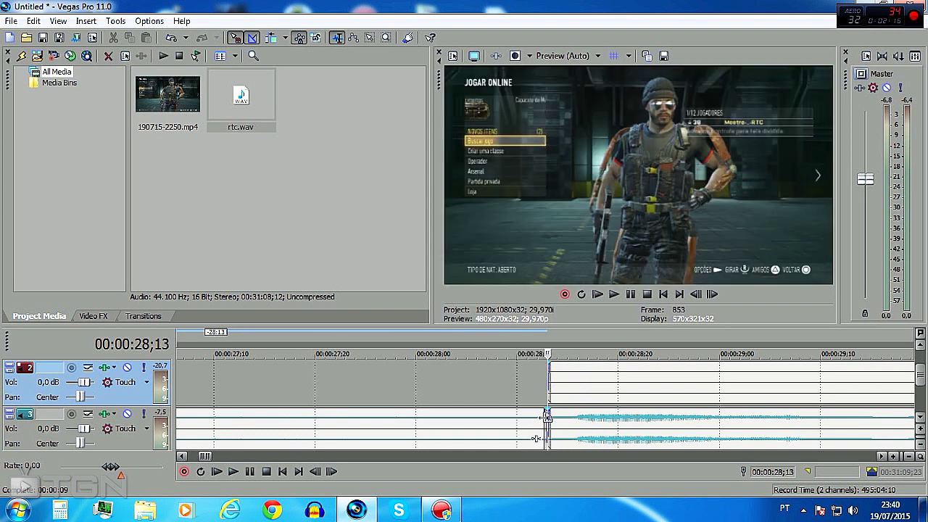
pyautogui.click(503, 424)
pyautogui.click(503, 423)
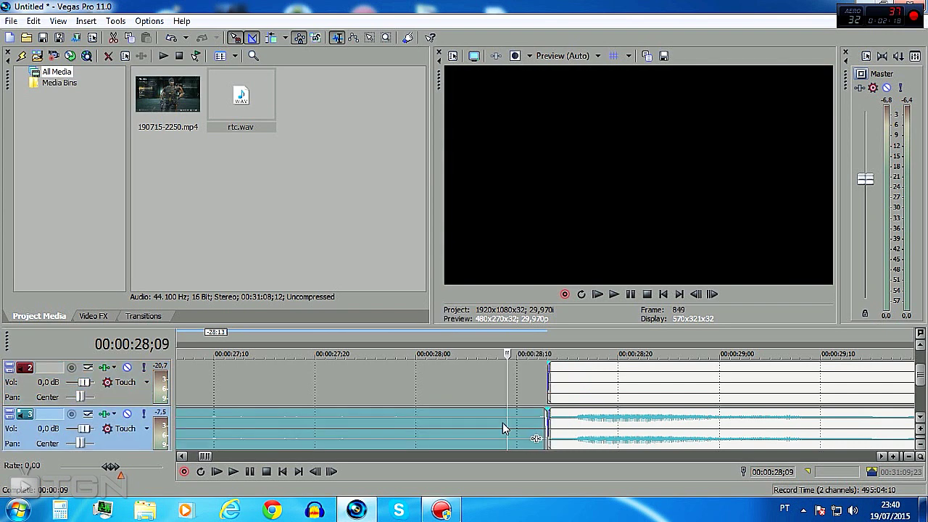
pyautogui.press('Delete')
# Step: Insert a new empty audio track below the narration track
pyautogui.moveTo(917, 381); pyautogui.dragTo(920, 383)
pyautogui.rightClick(402, 435)
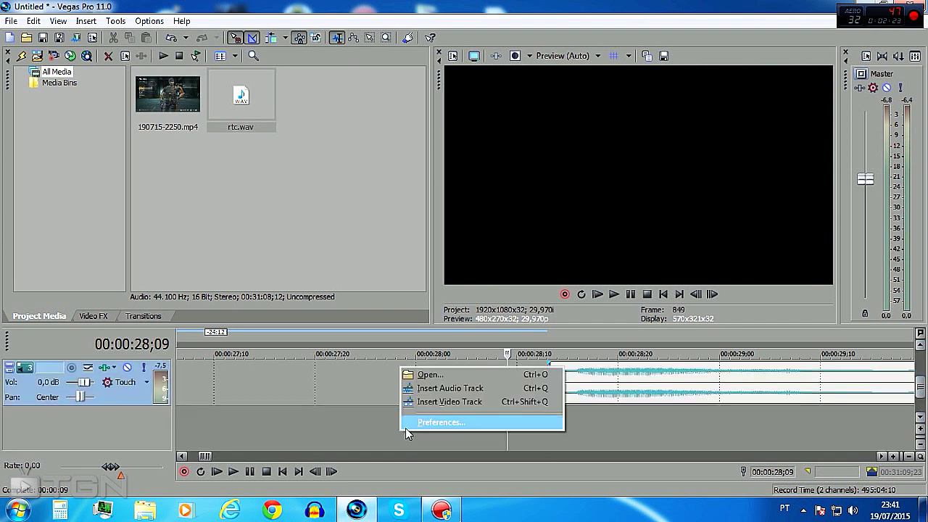
pyautogui.click(437, 393)
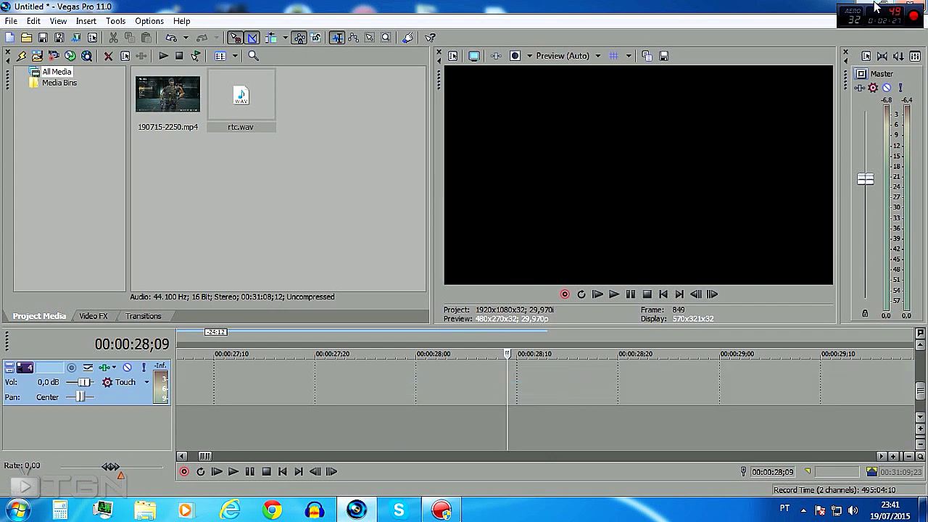
# Step: Open the Intro folder on the desktop and add the 2015 video to the timeline below the existing tracks
pyautogui.click(877, 6)
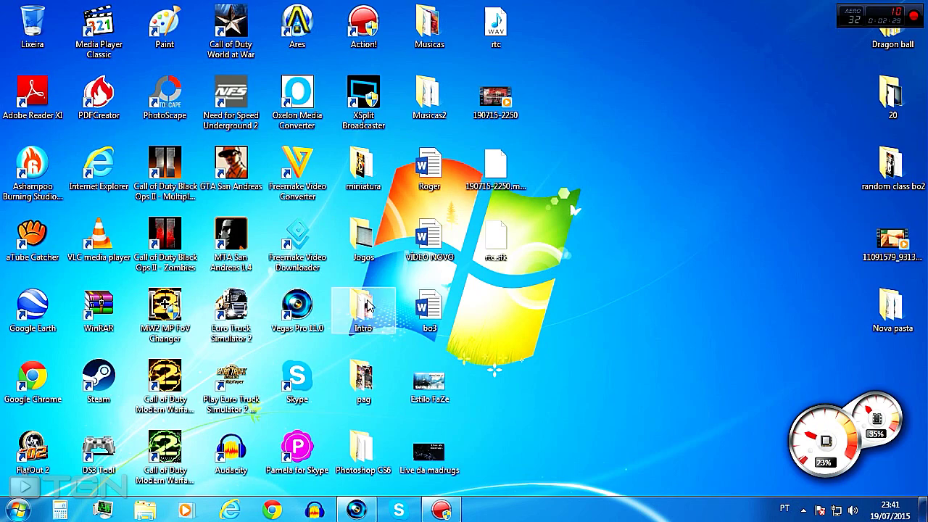
pyautogui.doubleClick(364, 308)
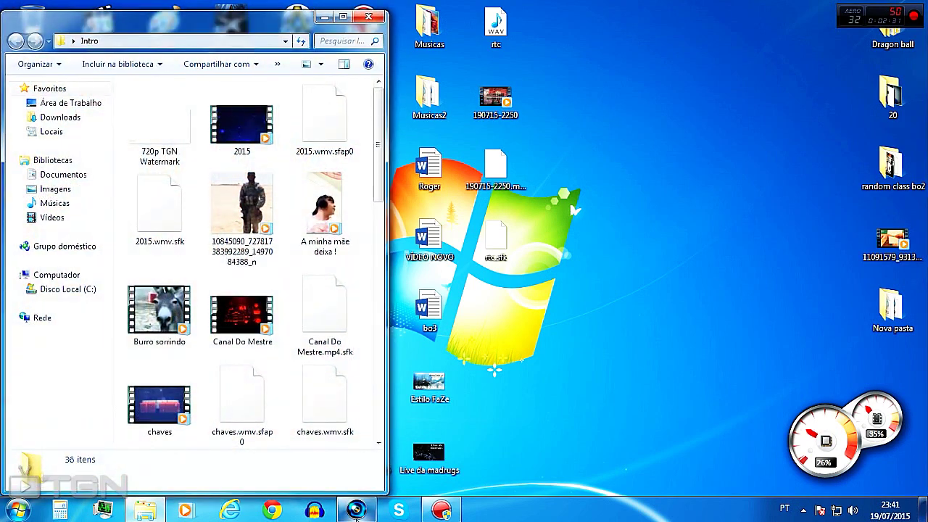
pyautogui.click(357, 510)
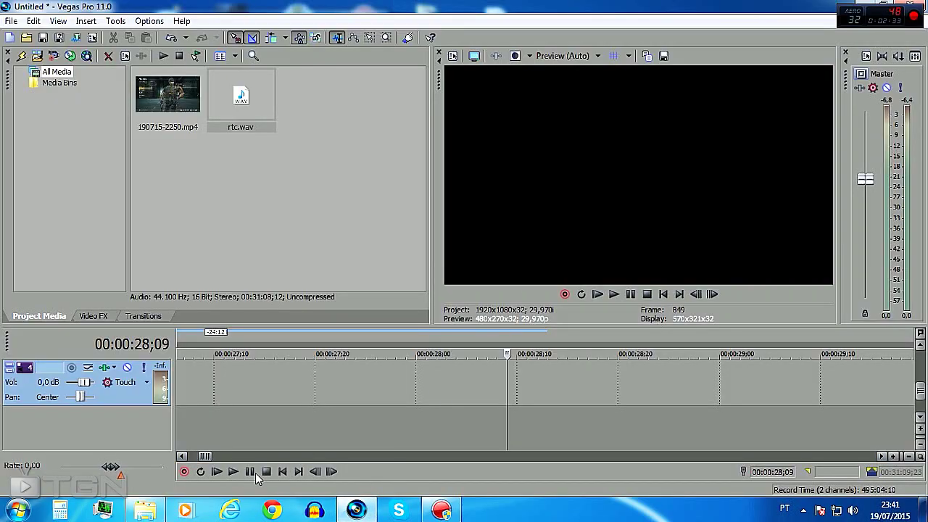
pyautogui.click(145, 510)
pyautogui.moveTo(254, 15); pyautogui.dragTo(814, 77)
pyautogui.moveTo(801, 178); pyautogui.dragTo(407, 371)
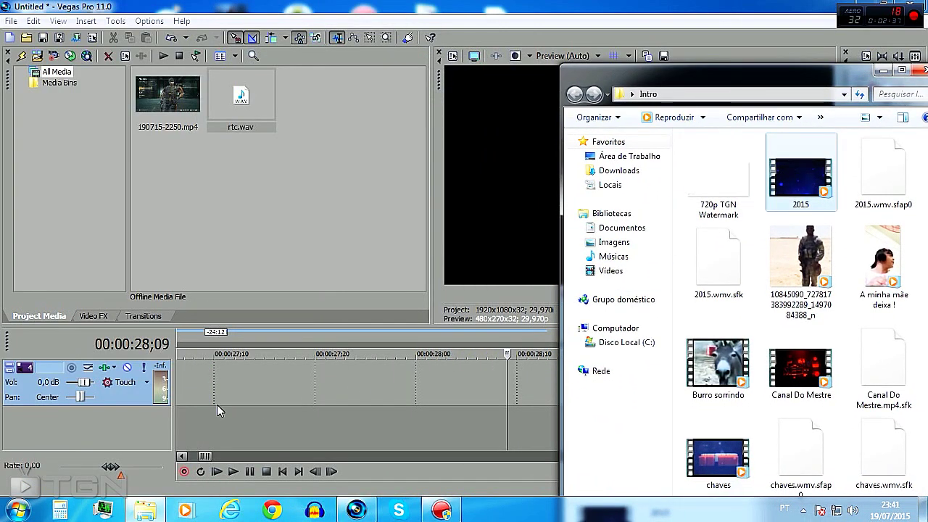
pyautogui.moveTo(189, 390); pyautogui.dragTo(196, 388)
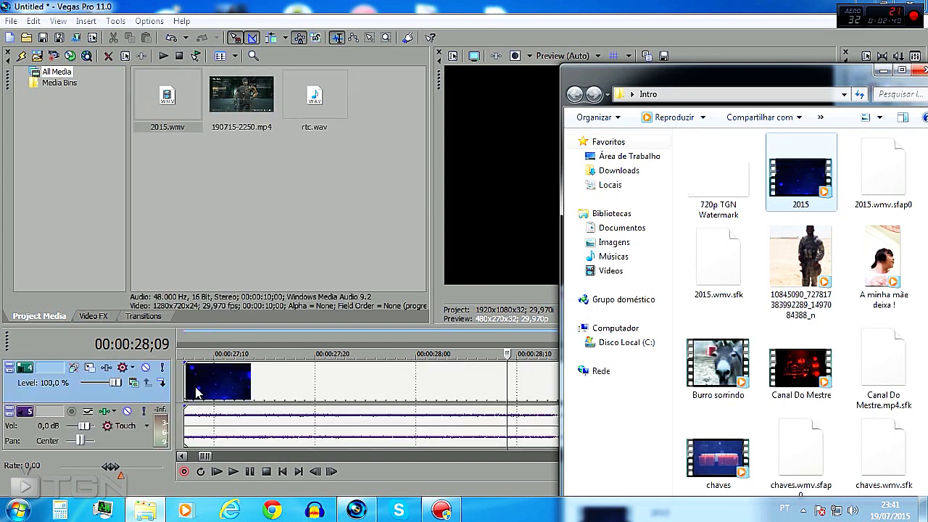
# Step: Move the 2015 intro clip to the start of the timeline and place the playhead at its end, 00:00:10;00
pyautogui.click(435, 352)
pyautogui.click(435, 353)
pyautogui.scroll(-4, 523, 383)
pyautogui.moveTo(601, 385); pyautogui.dragTo(110, 394)
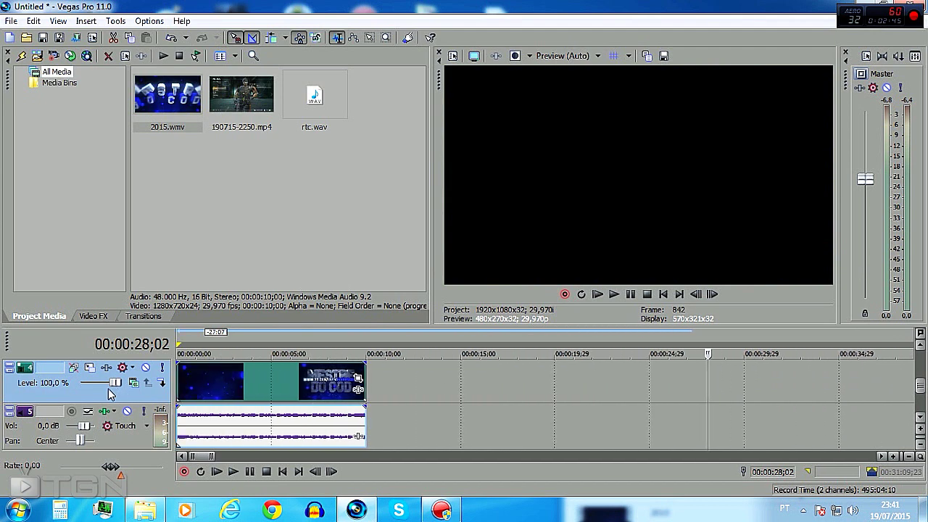
pyautogui.hotkey('ctrl', 'End')
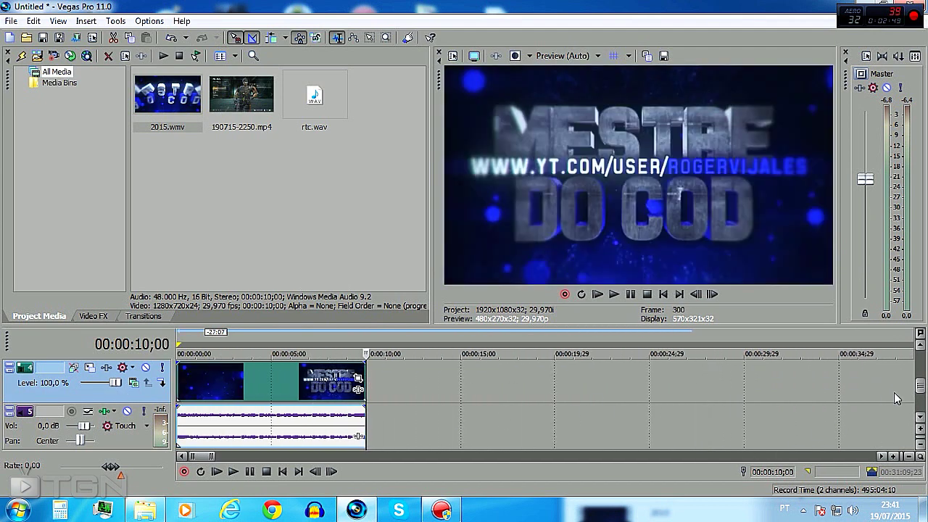
# Step: Move the gameplay clip on tracks 1 and 2 to start at the intro's end, 00:00:10;00
pyautogui.moveTo(920, 391); pyautogui.dragTo(915, 353)
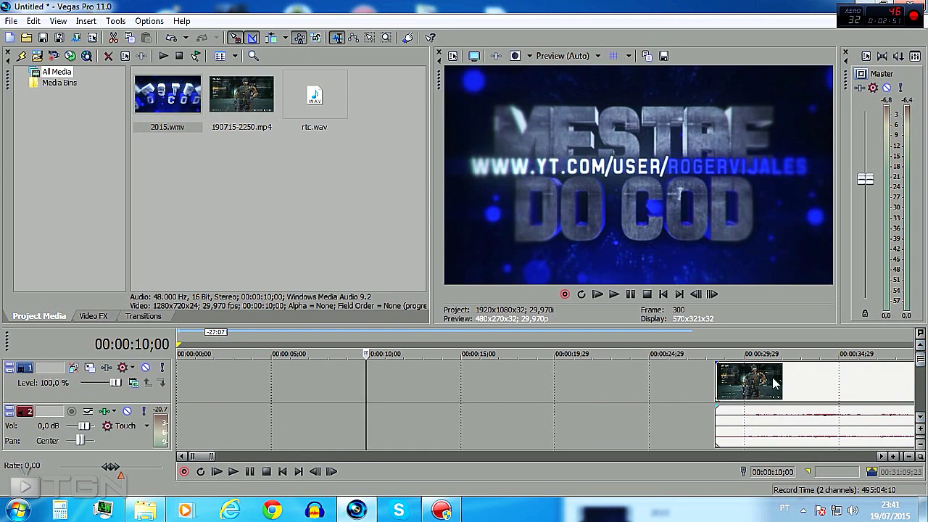
pyautogui.moveTo(777, 381); pyautogui.dragTo(428, 381)
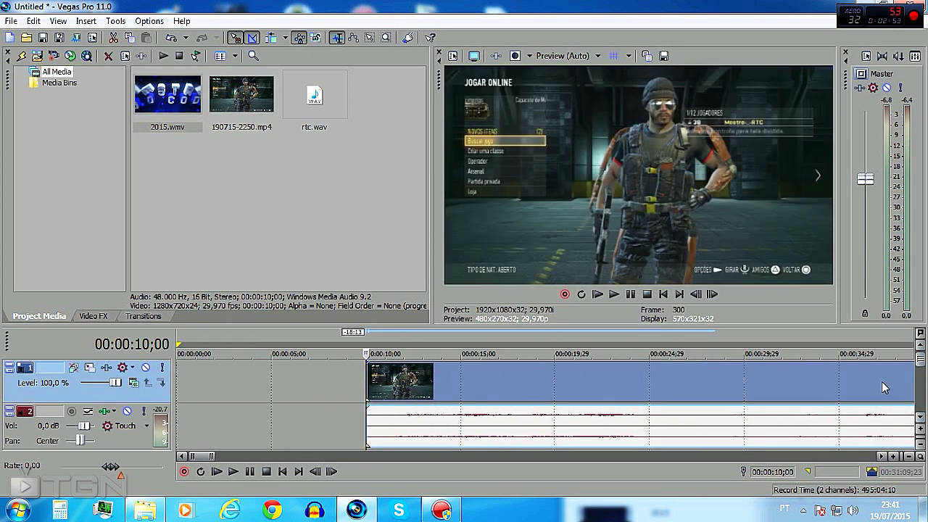
pyautogui.click(922, 371)
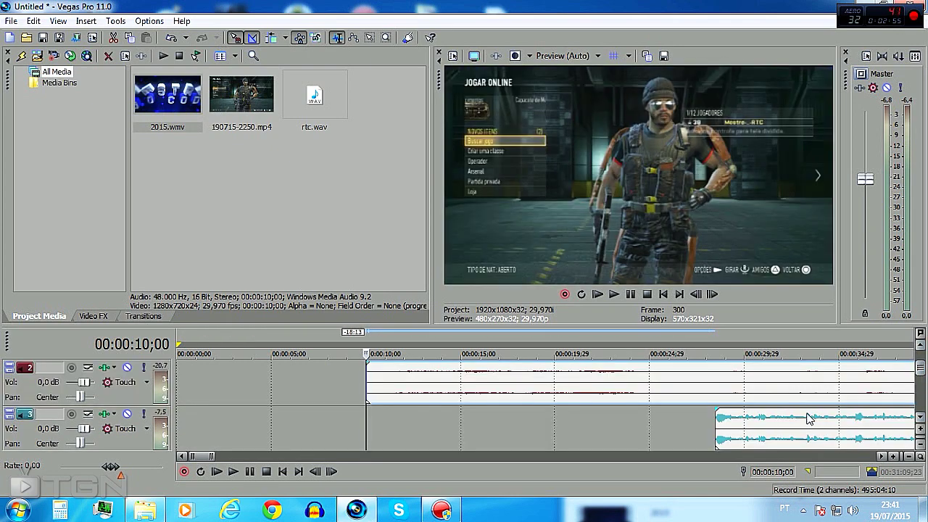
# Step: Move the narration clip on track 3 to start at the intro's end, 00:00:10;00
pyautogui.moveTo(774, 431); pyautogui.dragTo(457, 418)
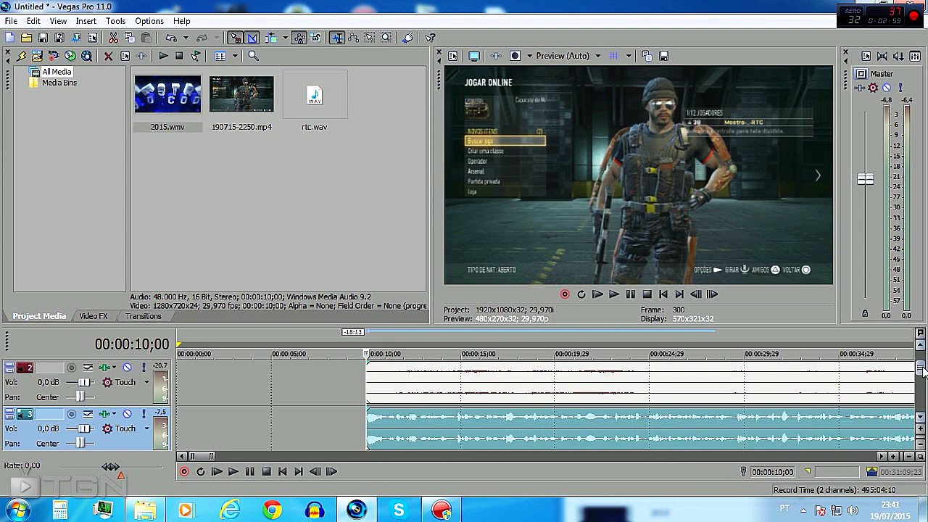
pyautogui.moveTo(924, 371); pyautogui.dragTo(924, 384)
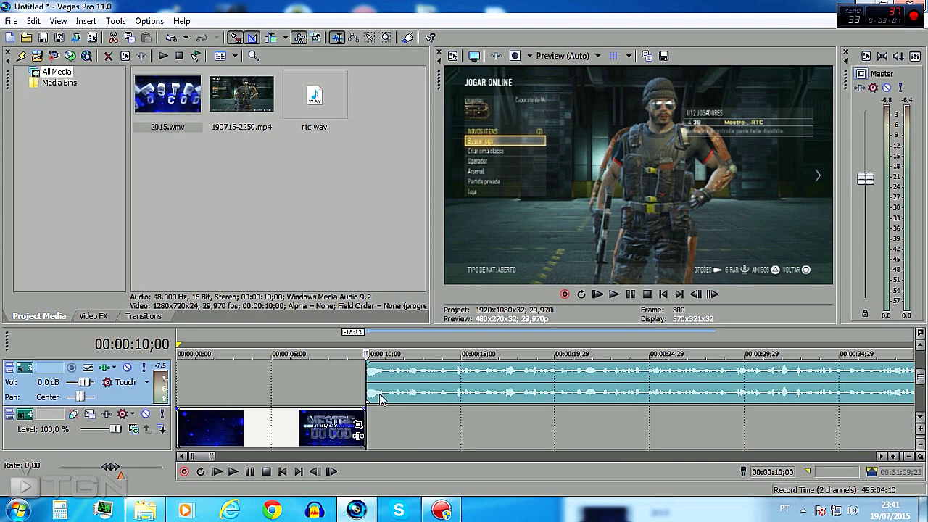
pyautogui.moveTo(921, 377); pyautogui.dragTo(921, 361)
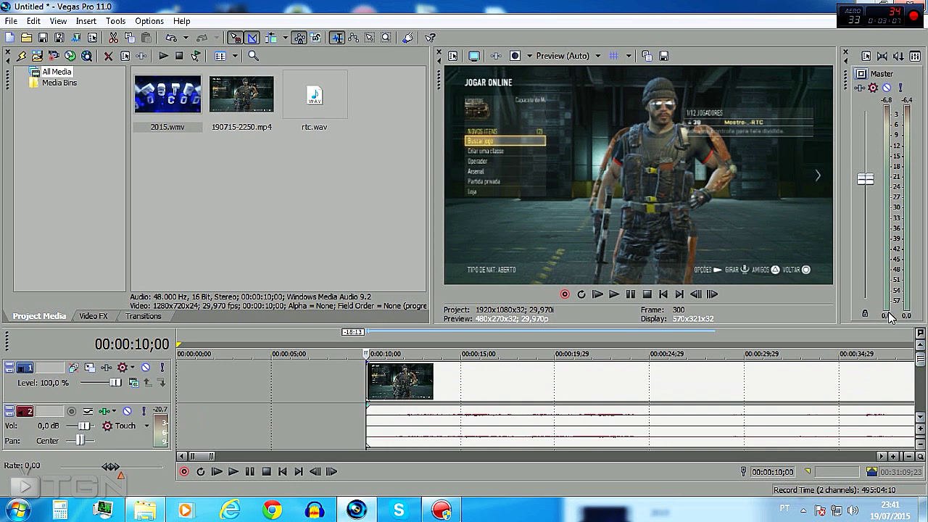
# Step: Apply the Brightness and Contrast effect with preset 1 to the gameplay video clip and close its effect settings
pyautogui.click(94, 317)
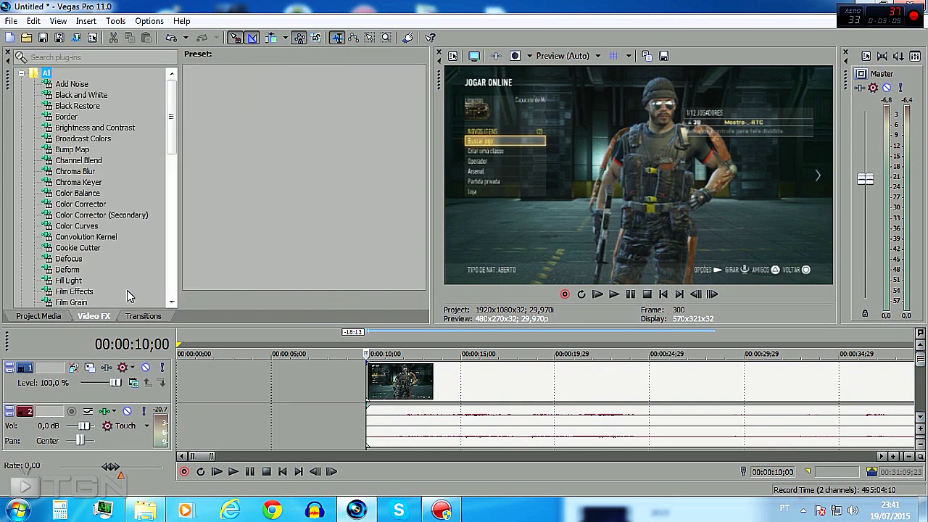
pyautogui.click(125, 129)
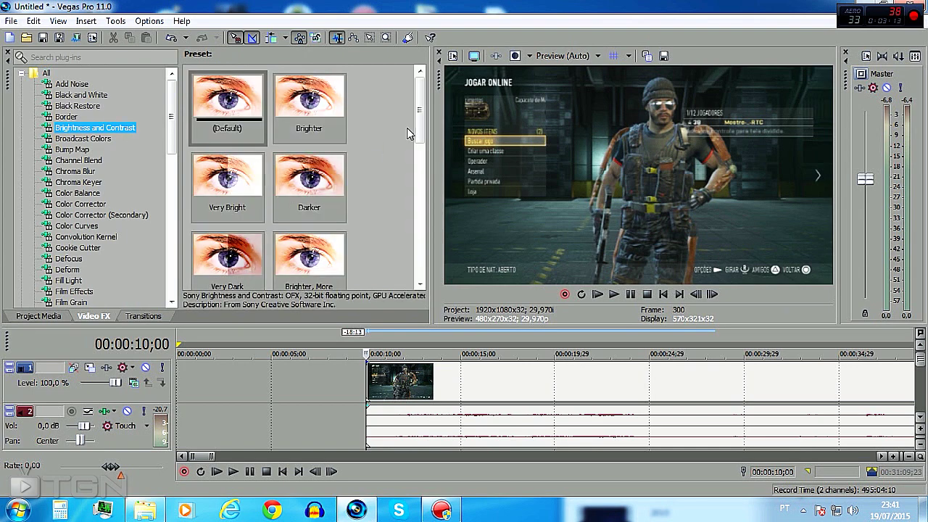
pyautogui.moveTo(420, 108); pyautogui.dragTo(406, 270)
pyautogui.moveTo(239, 187); pyautogui.dragTo(451, 385)
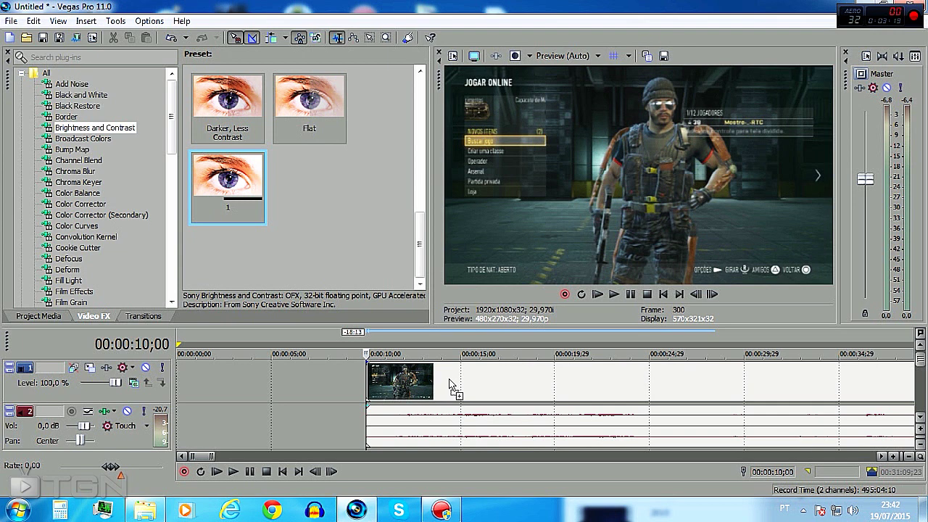
pyautogui.moveTo(451, 384); pyautogui.dragTo(450, 384)
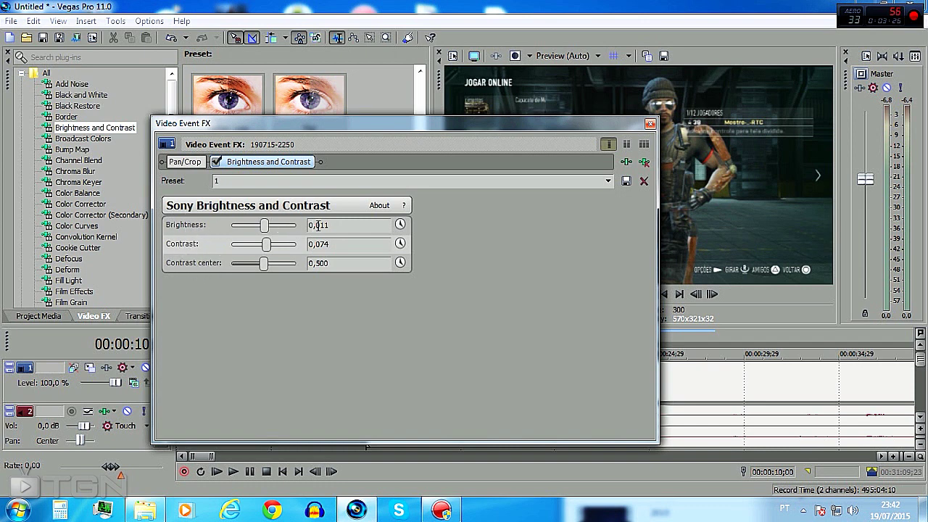
pyautogui.click(650, 125)
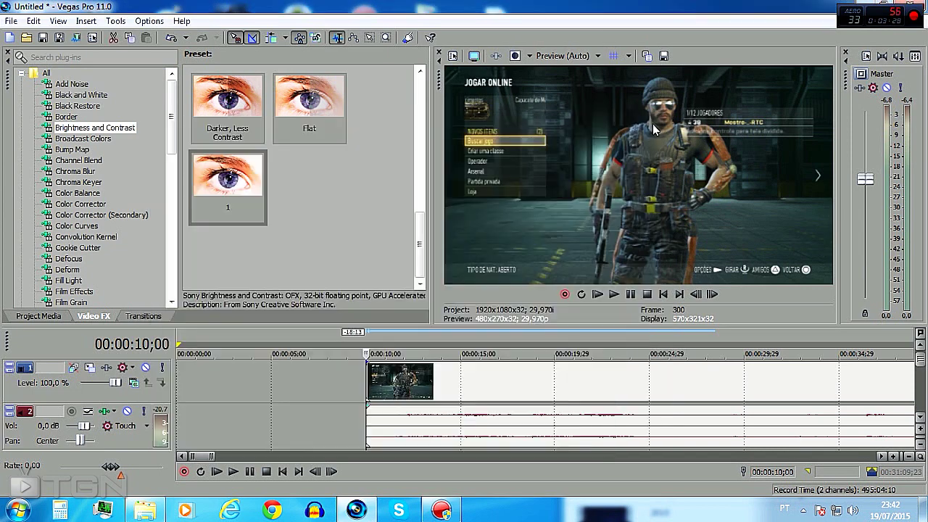
# Step: Apply the Color Corrector effect with preset 2 to the gameplay video clip and close its effect settings
pyautogui.click(86, 205)
pyautogui.click(418, 279)
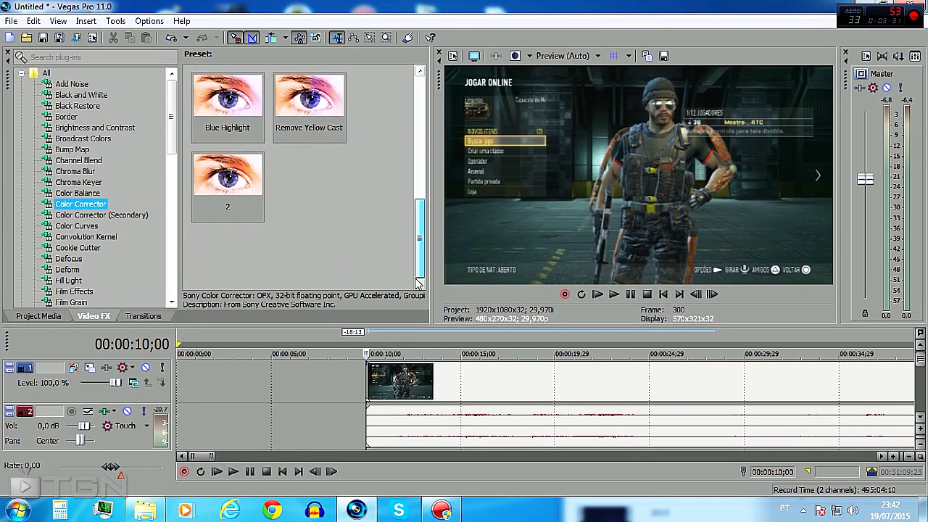
pyautogui.moveTo(261, 207); pyautogui.dragTo(470, 392)
pyautogui.moveTo(641, 275); pyautogui.dragTo(637, 397)
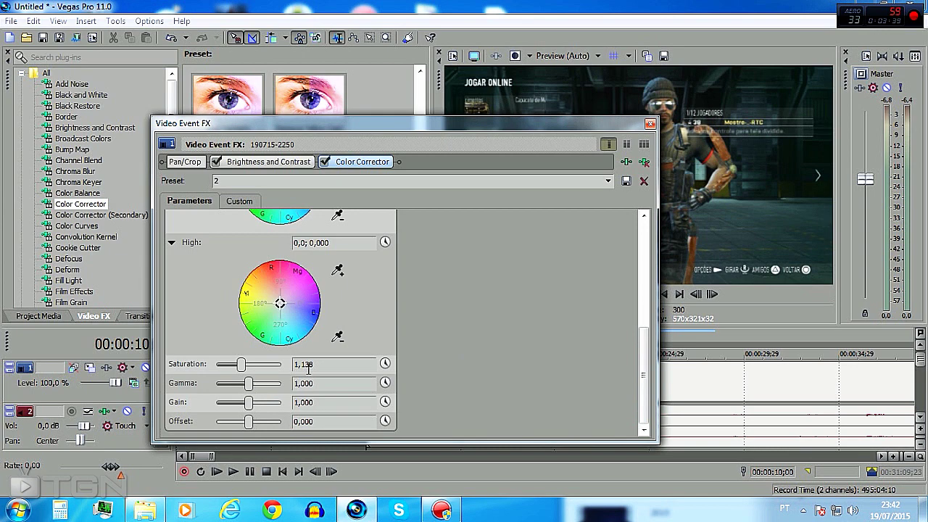
pyautogui.click(650, 125)
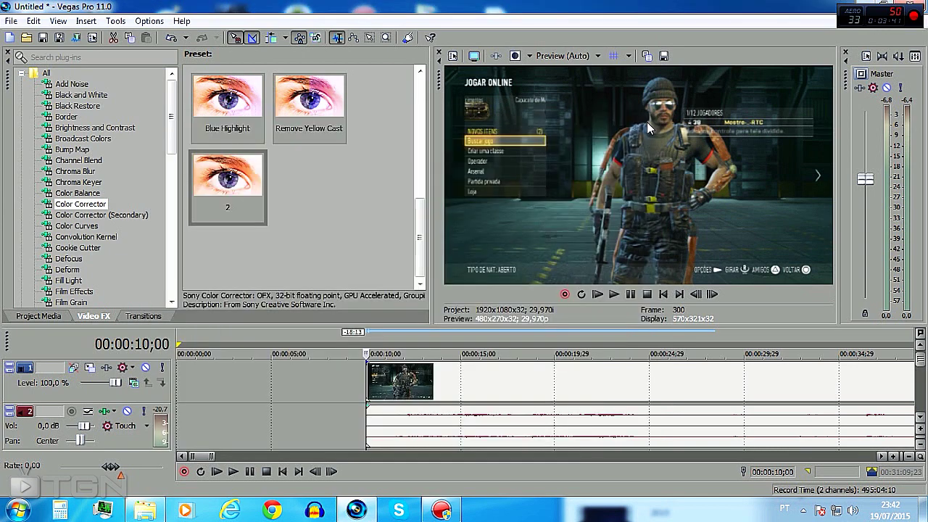
# Step: Apply the Color Curves effect with preset 3 to the gameplay video clip and close its effect settings
pyautogui.click(76, 226)
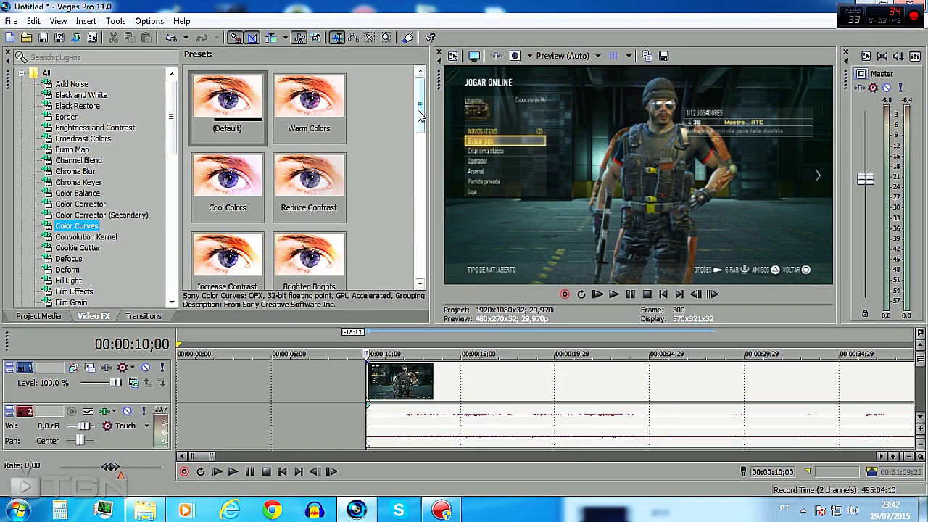
pyautogui.click(420, 284)
pyautogui.moveTo(261, 180); pyautogui.dragTo(429, 384)
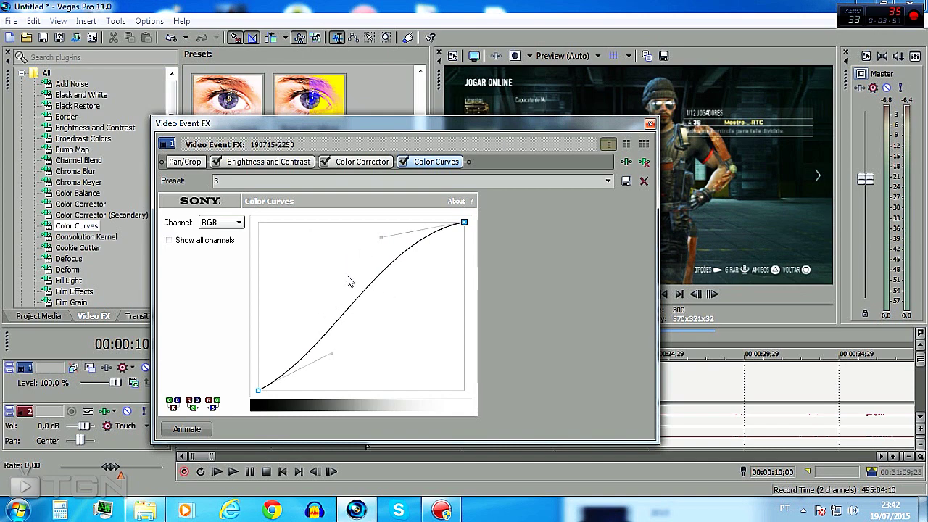
pyautogui.click(650, 125)
# Step: Apply the Sharpen effect with preset 4 to the gameplay video clip and close its effect settings
pyautogui.moveTo(172, 138); pyautogui.dragTo(173, 239)
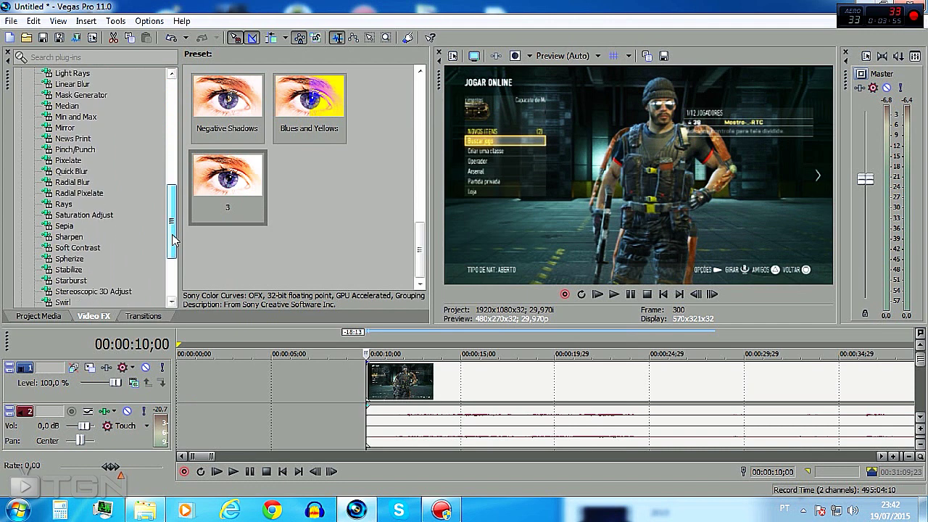
pyautogui.click(86, 215)
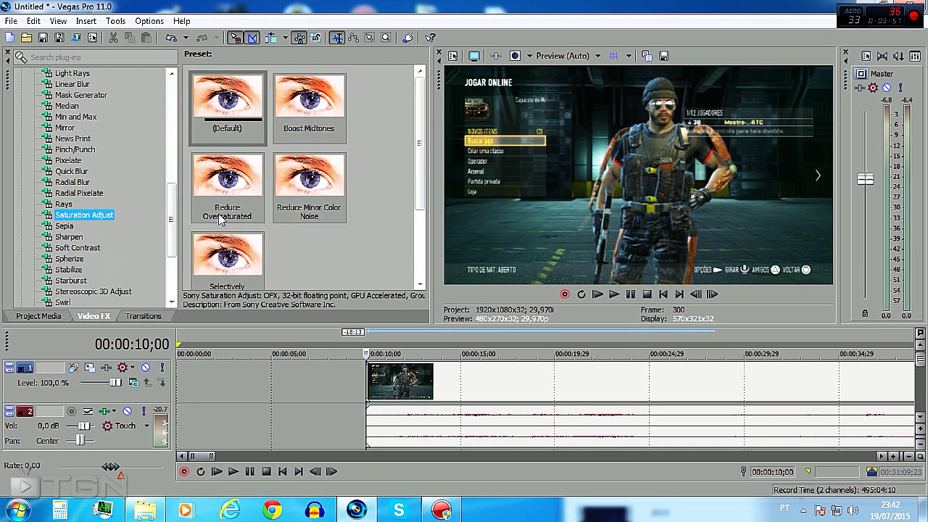
pyautogui.moveTo(419, 181)
pyautogui.mouseDown()
pyautogui.moveTo(420, 251)
pyautogui.moveTo(420, 171)
pyautogui.mouseUp()
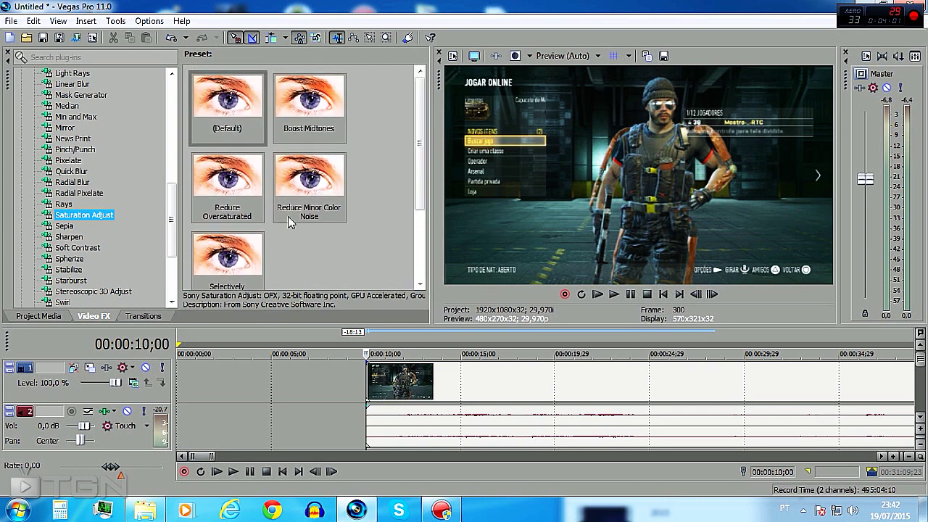
pyautogui.click(69, 237)
pyautogui.moveTo(417, 179); pyautogui.dragTo(419, 245)
pyautogui.moveTo(228, 181); pyautogui.dragTo(458, 377)
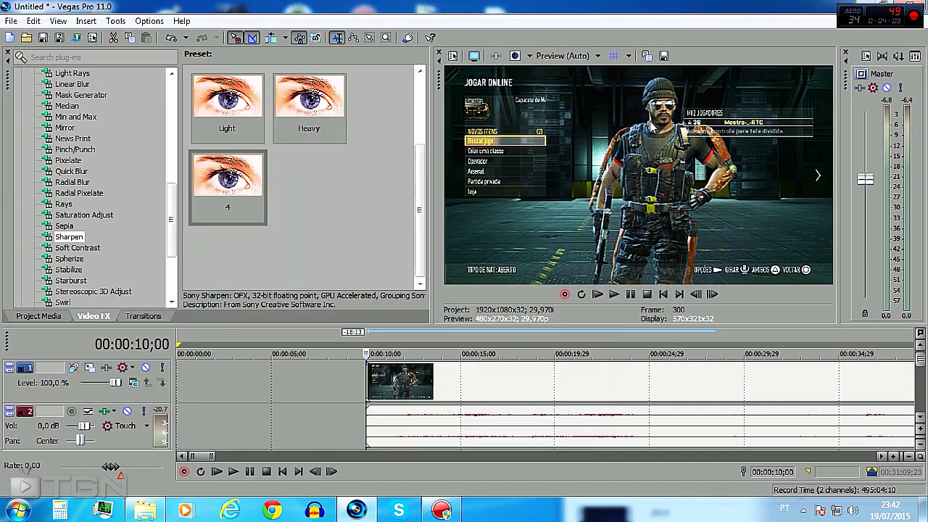
pyautogui.click(650, 124)
# Step: In the gameplay video event's properties, turn off Maintain aspect ratio and select Disable resample
pyautogui.click(520, 383)
pyautogui.rightClick(520, 383)
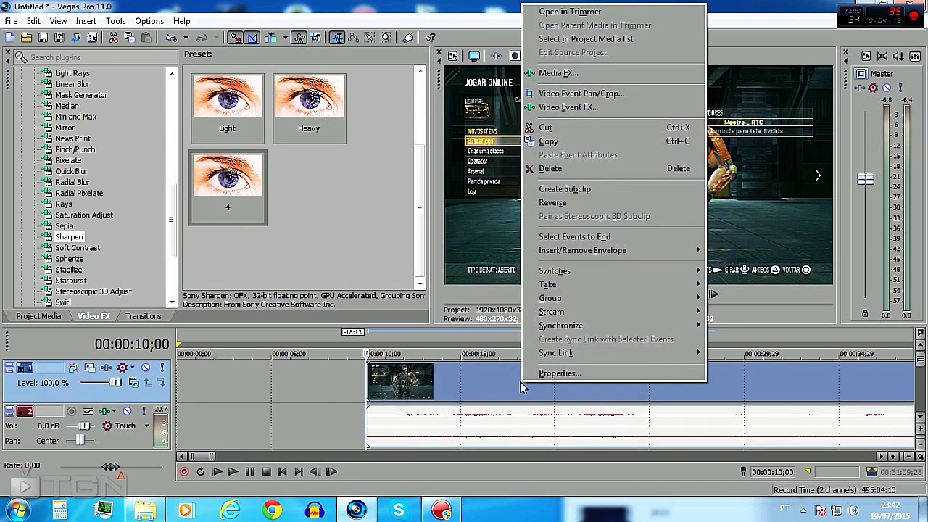
pyautogui.click(558, 374)
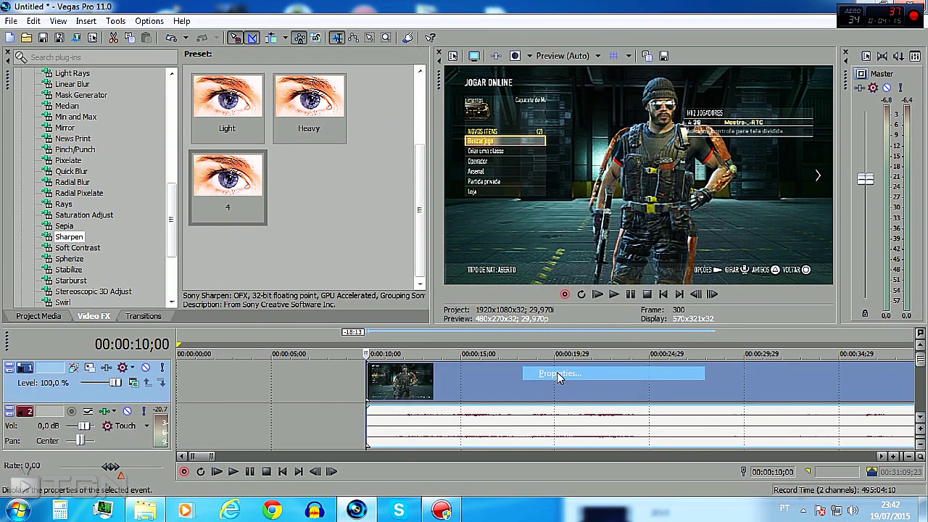
pyautogui.click(386, 161)
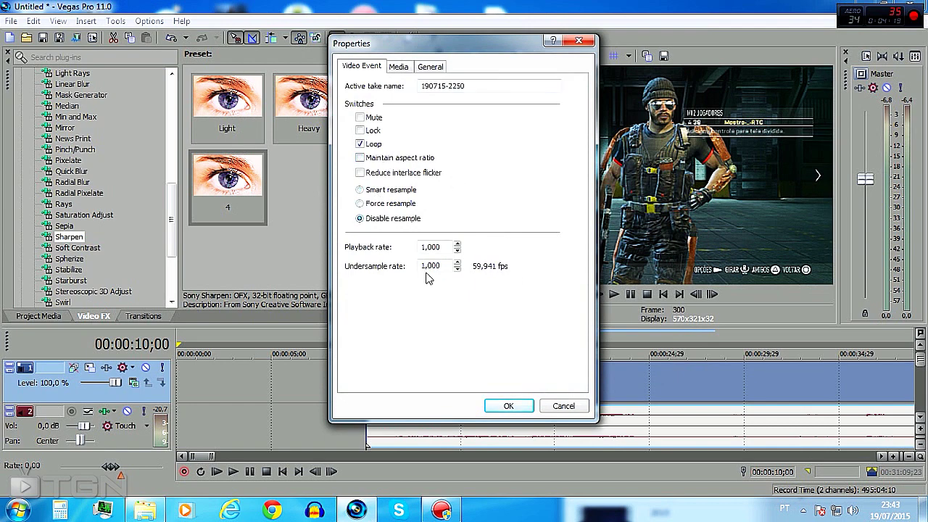
pyautogui.click(508, 407)
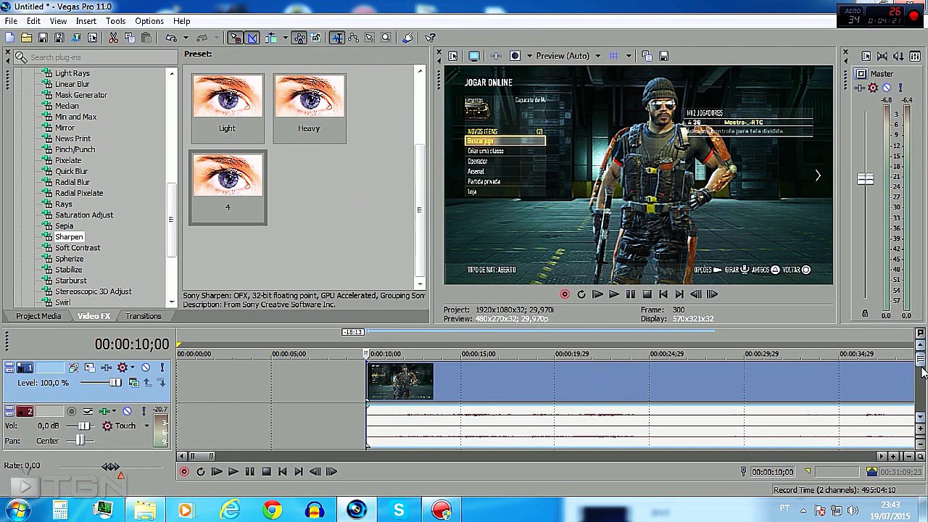
# Step: Find the end of the opening narration and split the gameplay and narration clips at 00:01:11;26
pyautogui.click(923, 372)
pyautogui.scroll(-5, 735, 404)
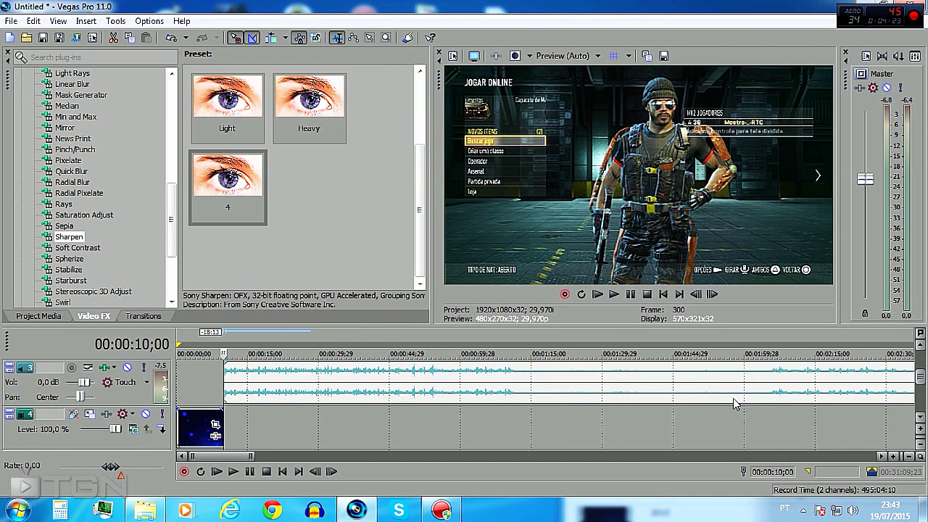
pyautogui.moveTo(921, 379); pyautogui.dragTo(921, 372)
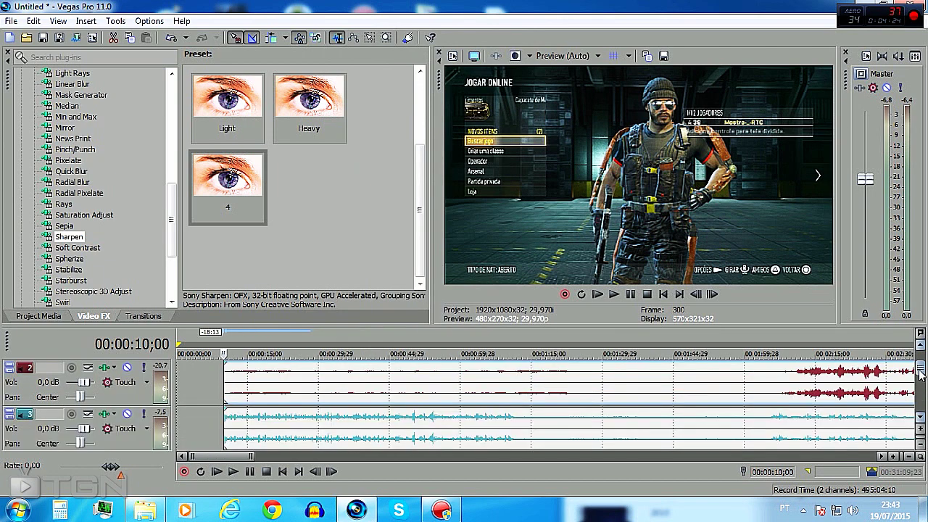
pyautogui.click(512, 425)
pyautogui.press('s')
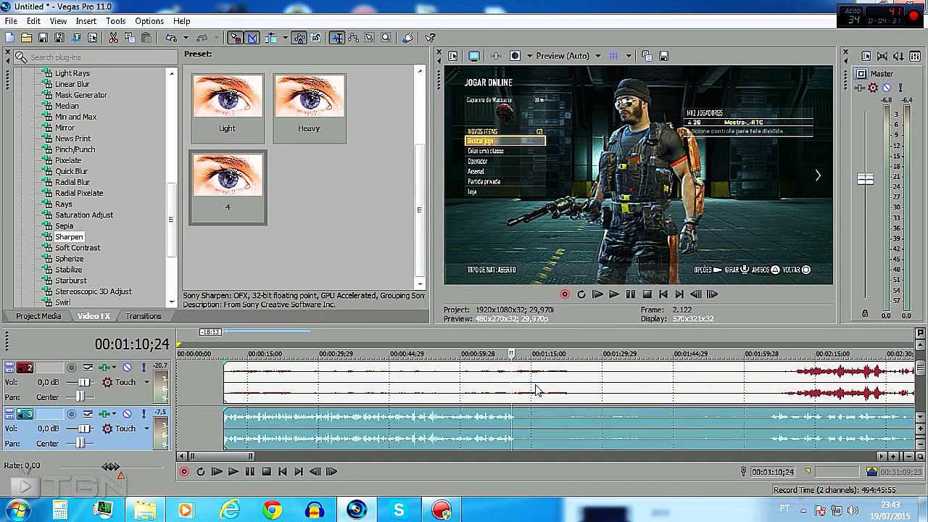
pyautogui.click(634, 295)
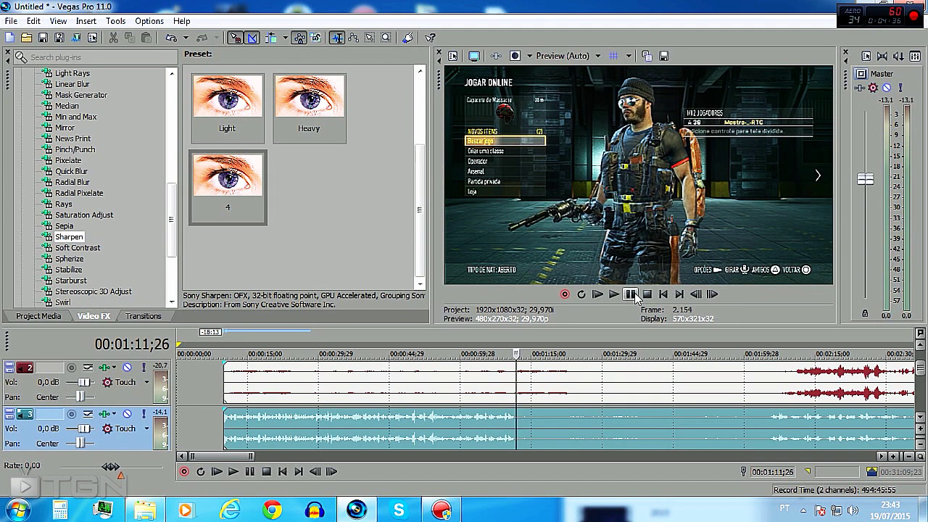
pyautogui.click(519, 389)
# Step: Locate where the narration resumes at the match loading screen and split the gameplay and narration clips at 00:21:29;15
pyautogui.scroll(-5, 639, 386)
pyautogui.click(681, 384)
pyautogui.scroll(8, 681, 381)
pyautogui.moveTo(539, 396); pyautogui.dragTo(654, 394)
pyautogui.scroll(4, 655, 399)
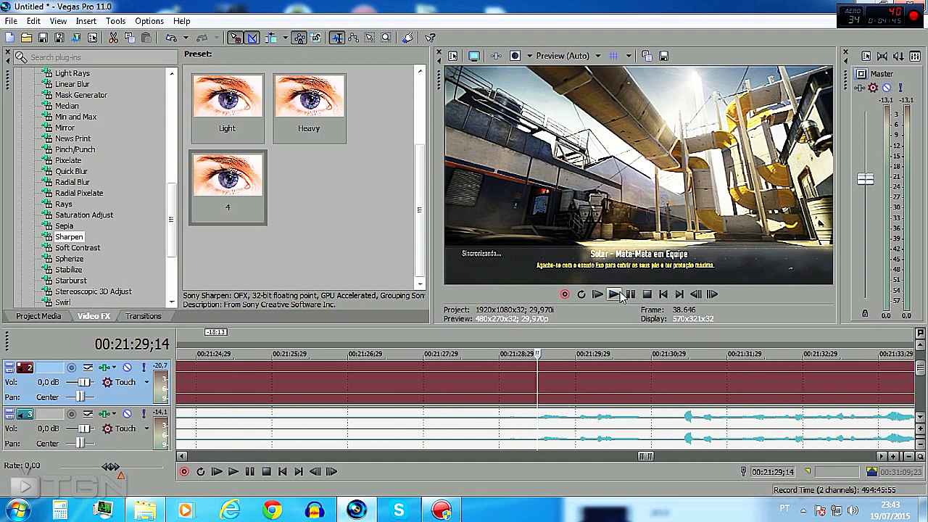
pyautogui.moveTo(561, 403); pyautogui.dragTo(527, 392)
pyautogui.scroll(2, 555, 404)
pyautogui.press('s')
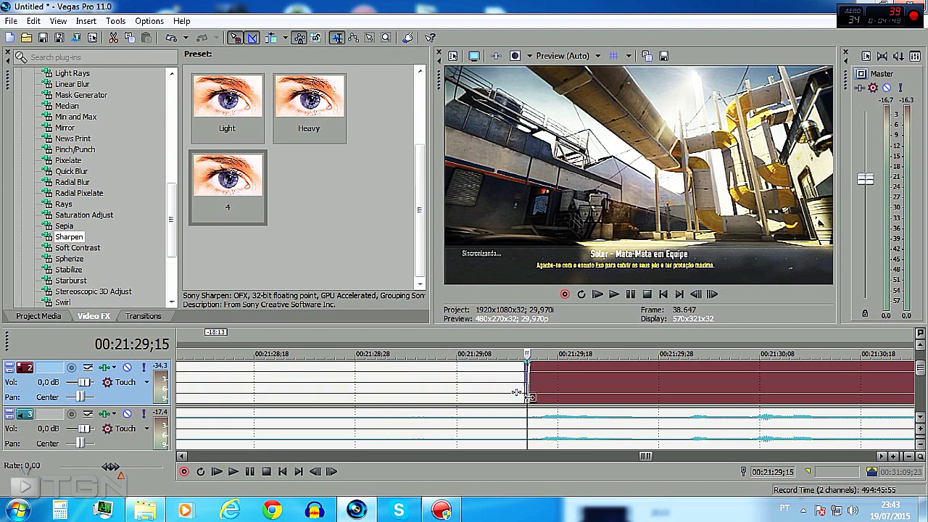
# Step: Delete the unwanted middle section of the gameplay and narration between the two splits
pyautogui.click(464, 433)
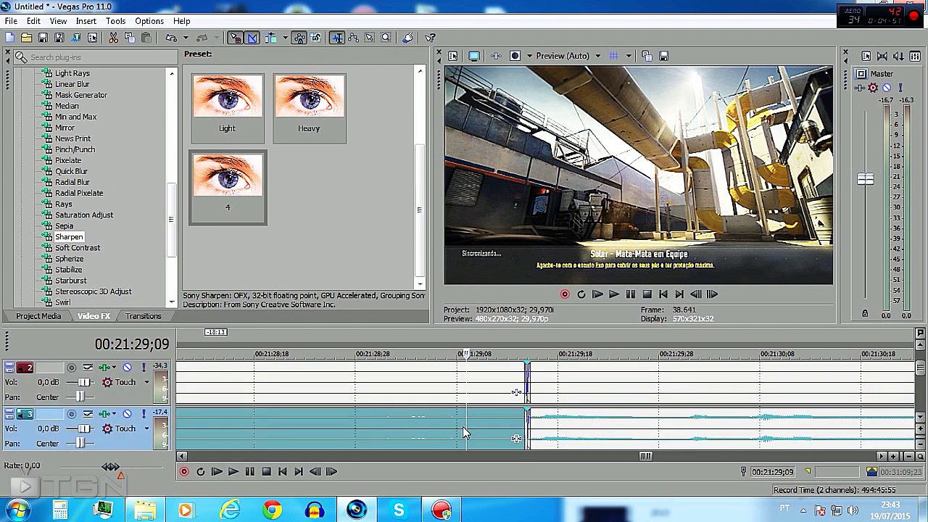
pyautogui.click(425, 386)
pyautogui.press('Delete')
pyautogui.scroll(-10, 440, 388)
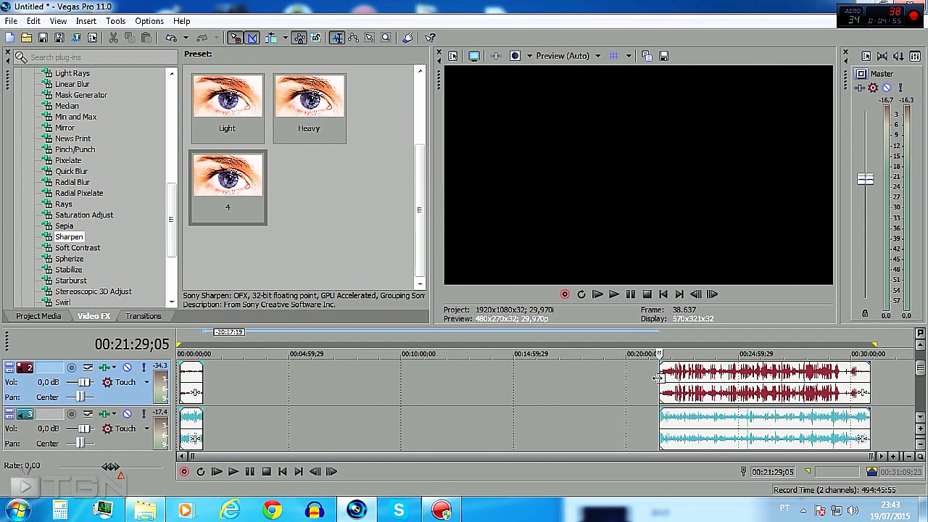
# Step: Apply the default Clock Wipe transition to the end of the first gameplay video segment and close its settings
pyautogui.click(918, 353)
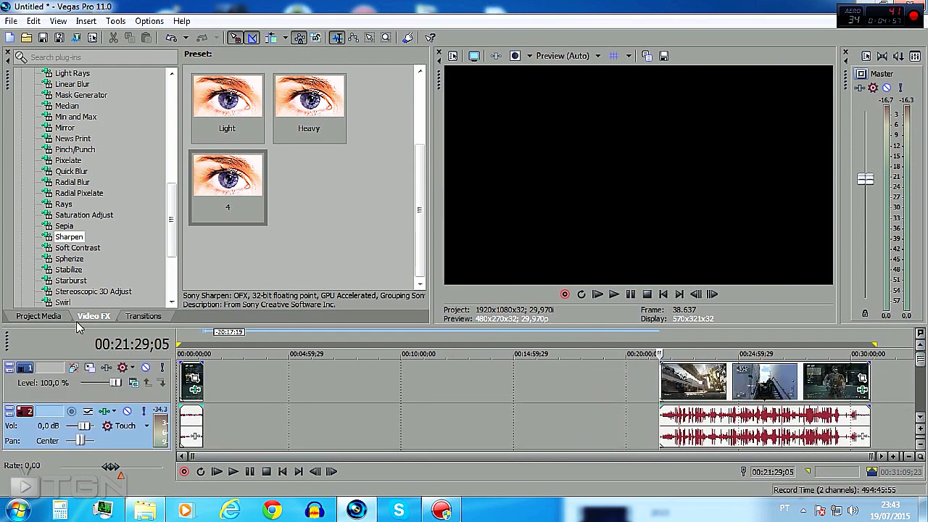
pyautogui.click(143, 316)
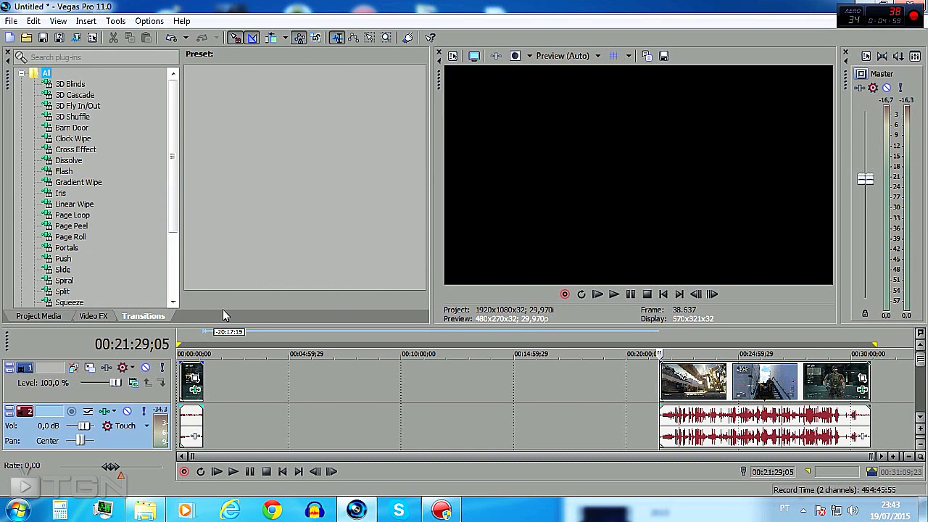
pyautogui.click(75, 138)
pyautogui.moveTo(230, 98); pyautogui.dragTo(203, 378)
pyautogui.click(650, 124)
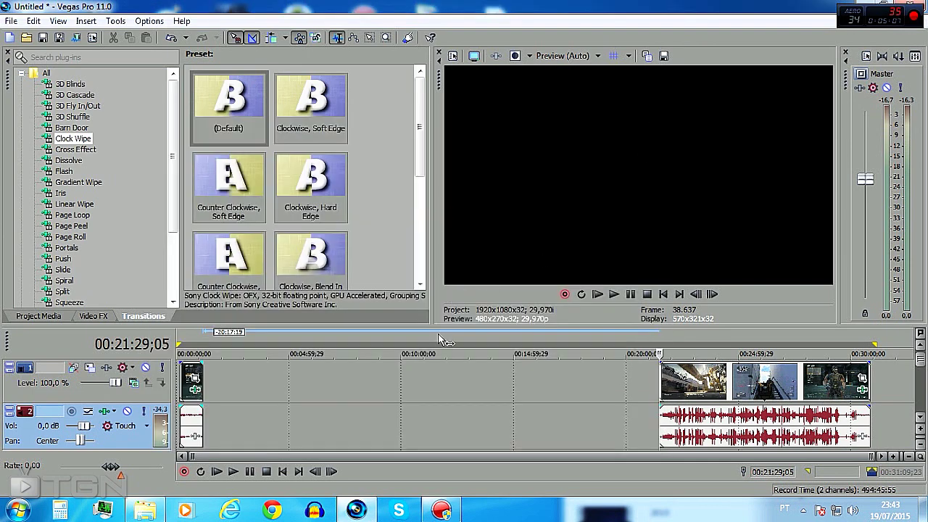
# Step: Move the second gameplay segment and its narration to start directly after the first segment
pyautogui.moveTo(686, 391); pyautogui.dragTo(230, 398)
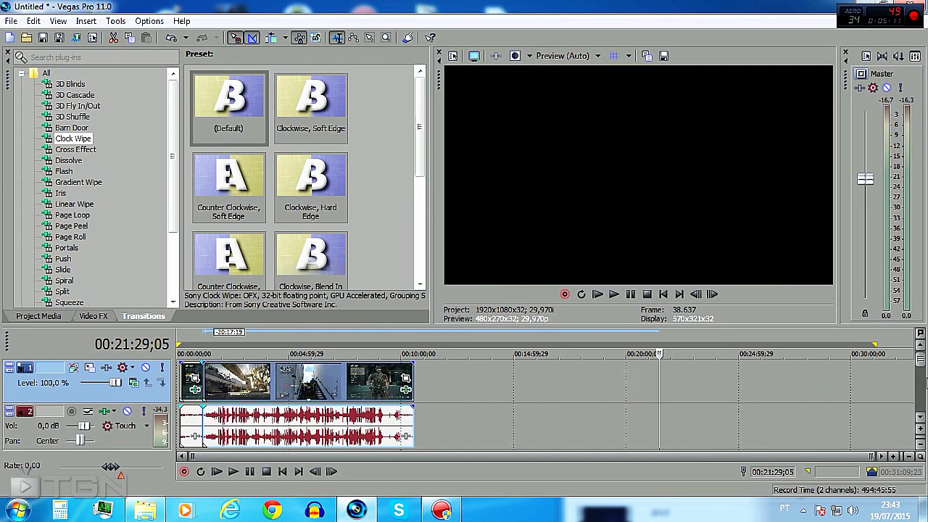
pyautogui.click(922, 383)
pyautogui.moveTo(710, 435); pyautogui.dragTo(257, 424)
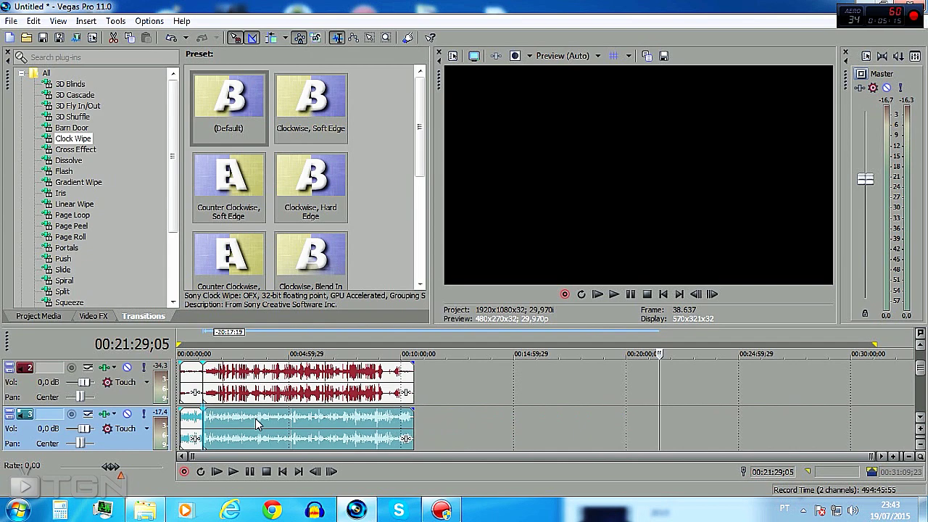
# Step: Play the cut between the two gameplay segments from 00:01:07;03 to check the Clock Wipe transition
pyautogui.doubleClick(341, 346)
pyautogui.rightClick(361, 381)
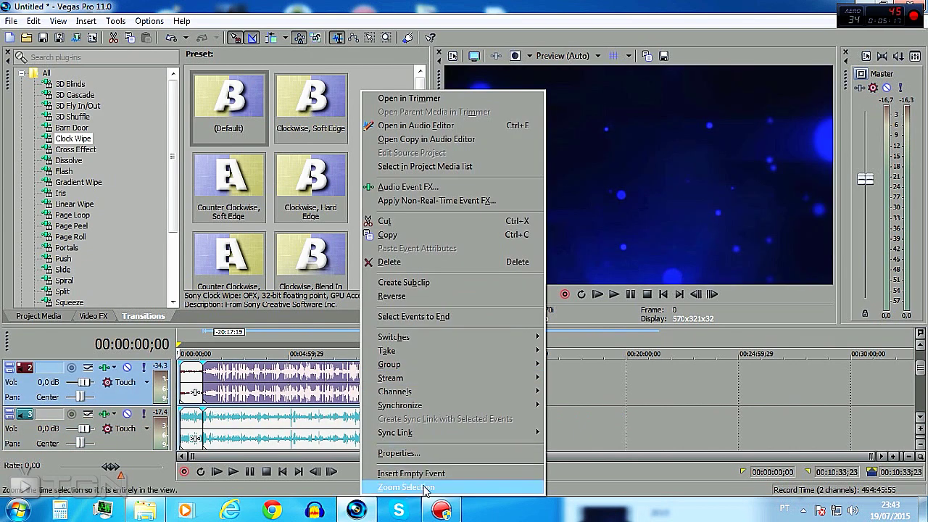
pyautogui.click(424, 487)
pyautogui.click(922, 366)
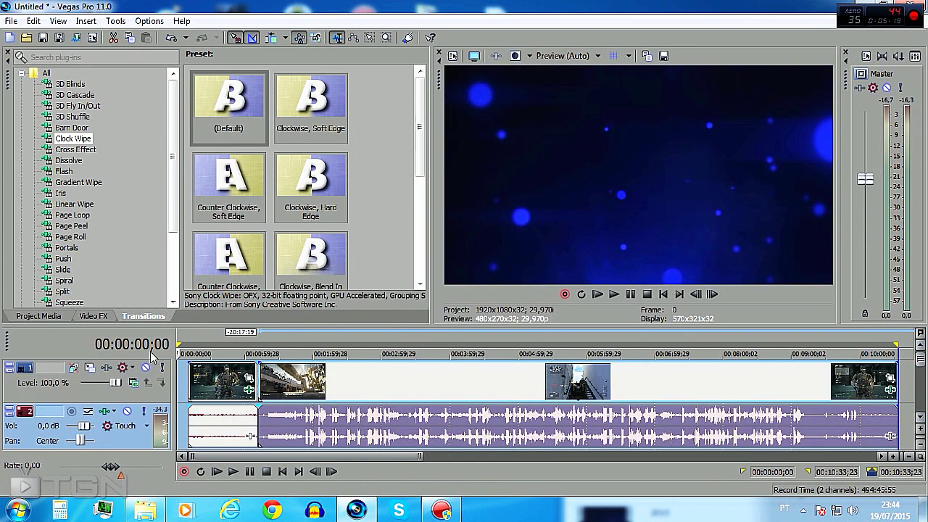
pyautogui.click(251, 344)
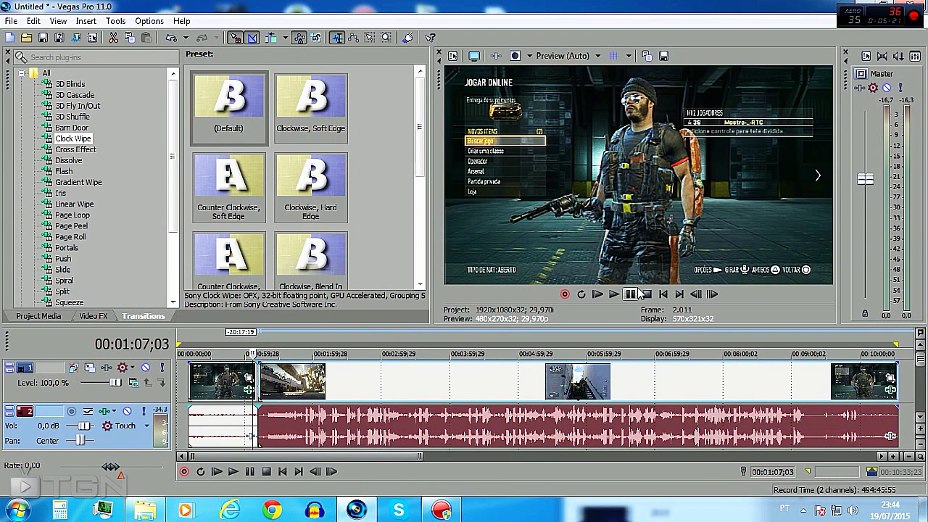
pyautogui.press('space')
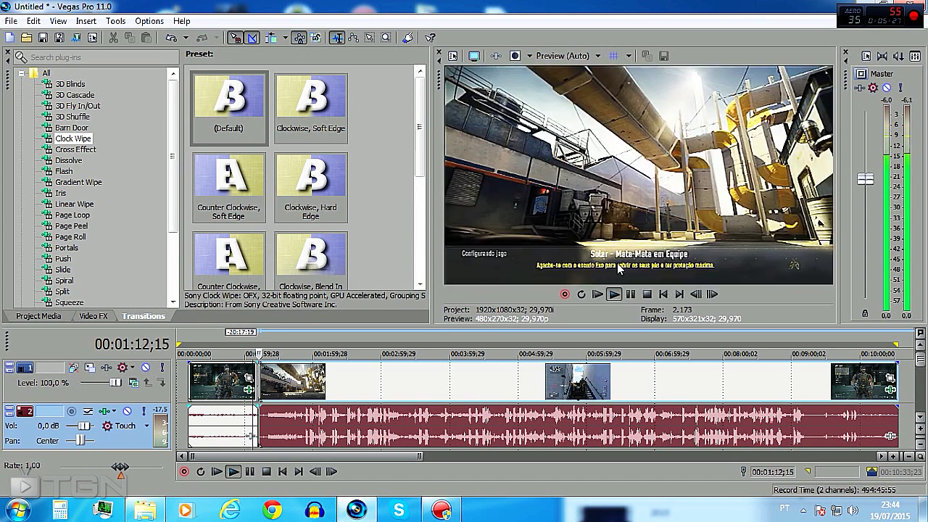
pyautogui.press('Return')
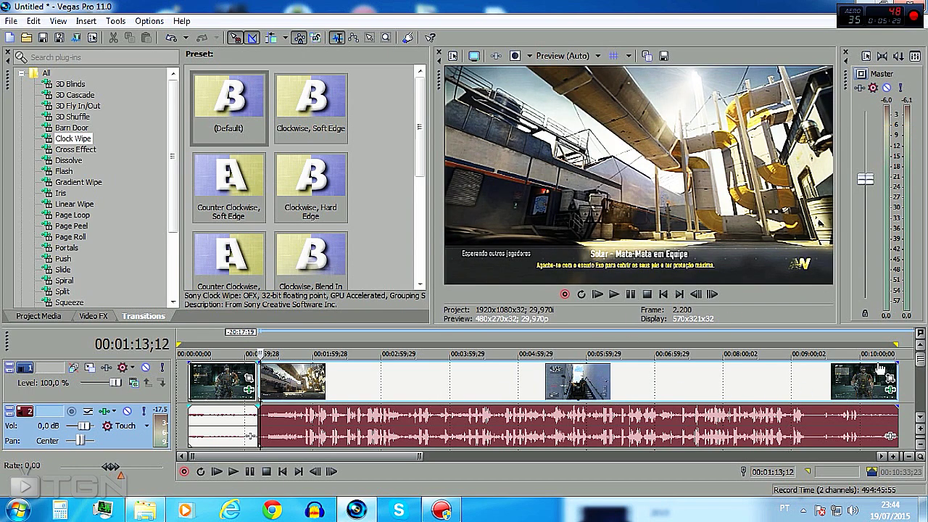
# Step: Split the gameplay and narration clips at 00:10:24;08 and delete the leftover parts after that point
pyautogui.scroll(-1, 916, 382)
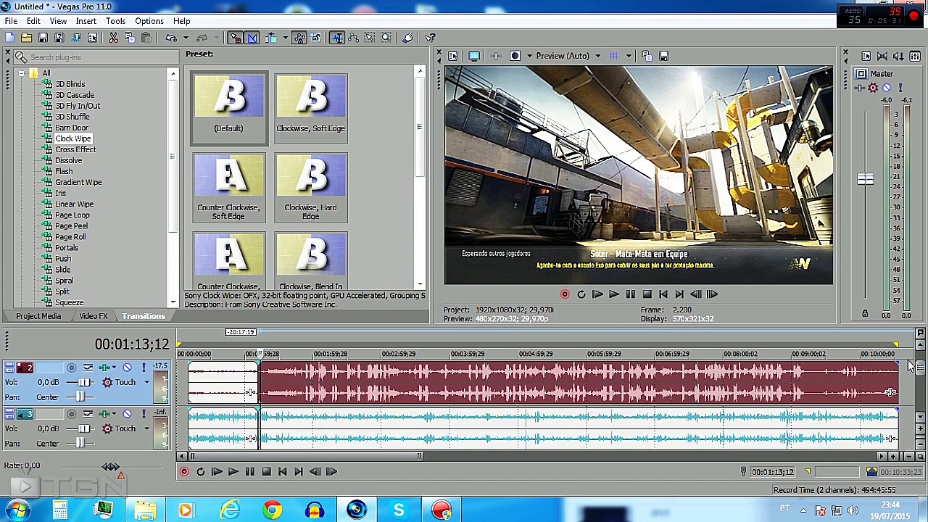
pyautogui.click(887, 341)
pyautogui.scroll(5, 523, 394)
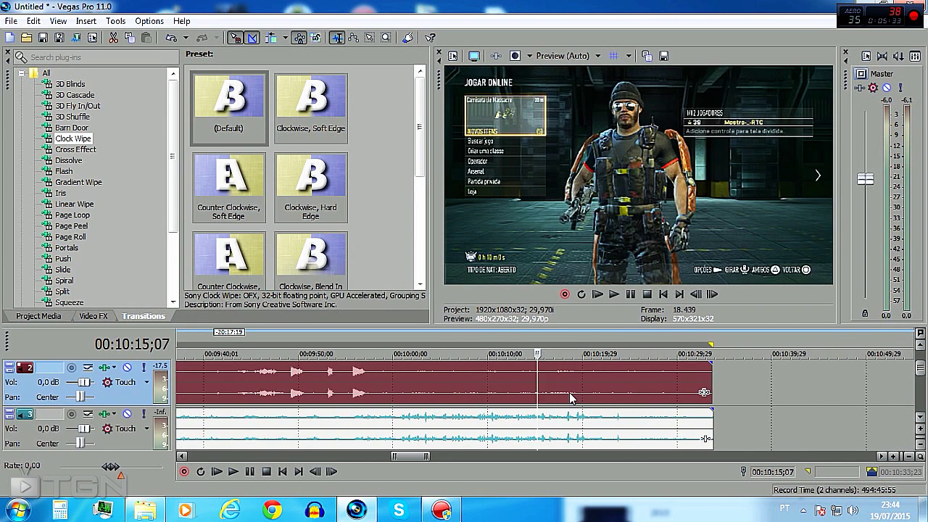
pyautogui.click(587, 390)
pyautogui.click(630, 295)
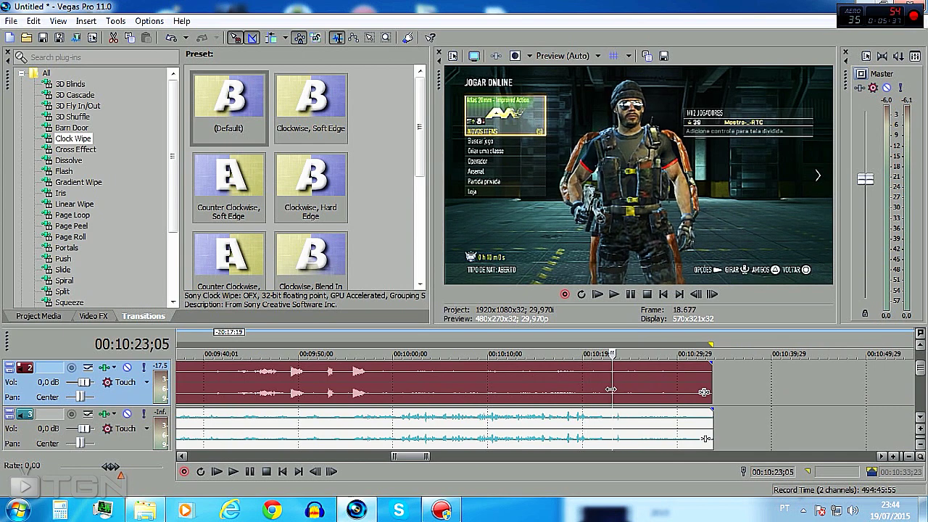
pyautogui.click(630, 300)
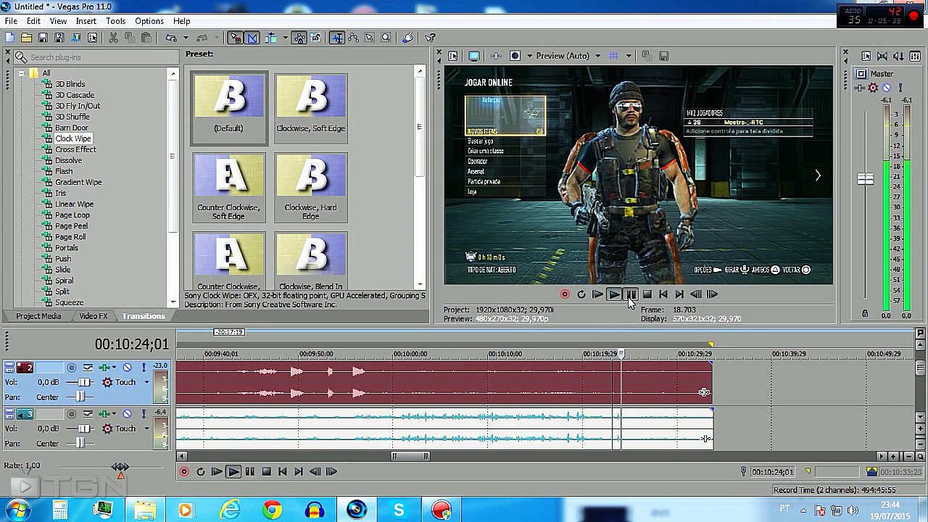
pyautogui.press('s')
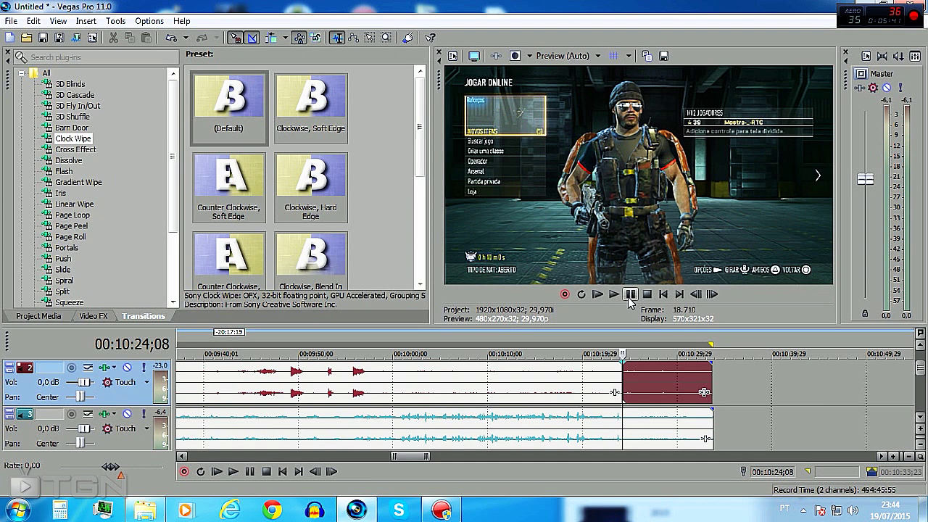
pyautogui.press('Delete')
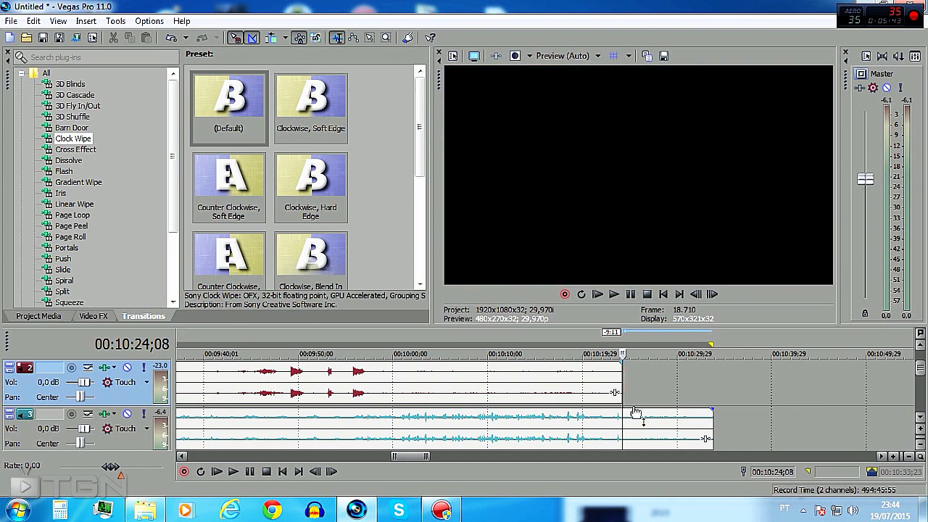
pyautogui.click(638, 424)
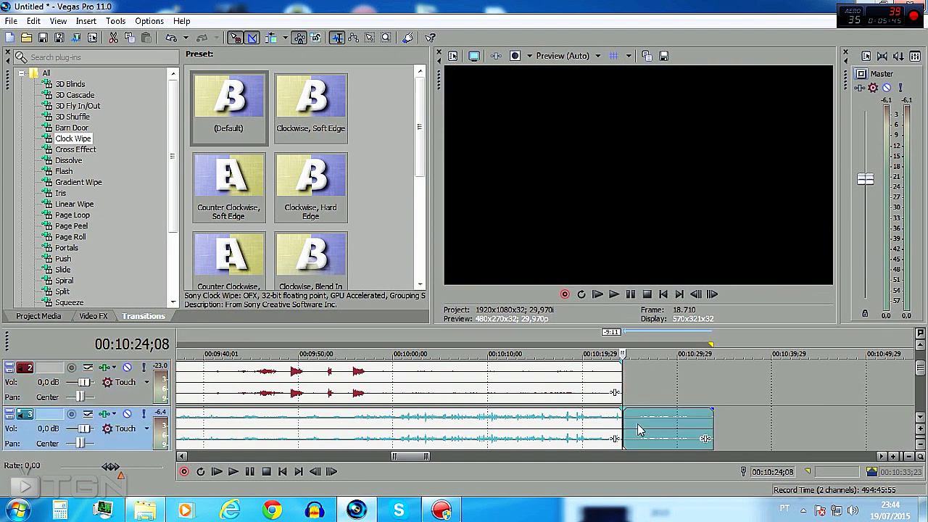
pyautogui.press('Delete')
# Step: Insert an empty video track above the gameplay video track
pyautogui.hotkey('ctrl', 'a')
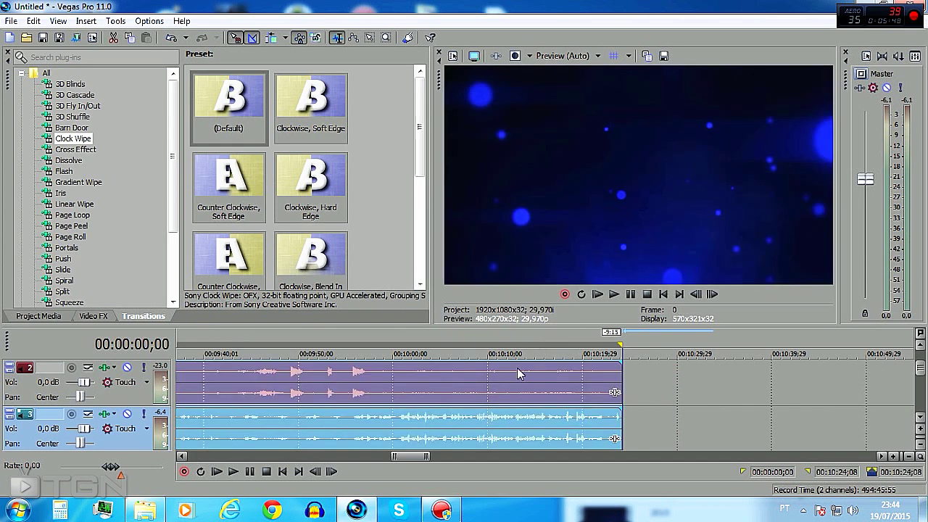
pyautogui.rightClick(512, 411)
pyautogui.click(553, 475)
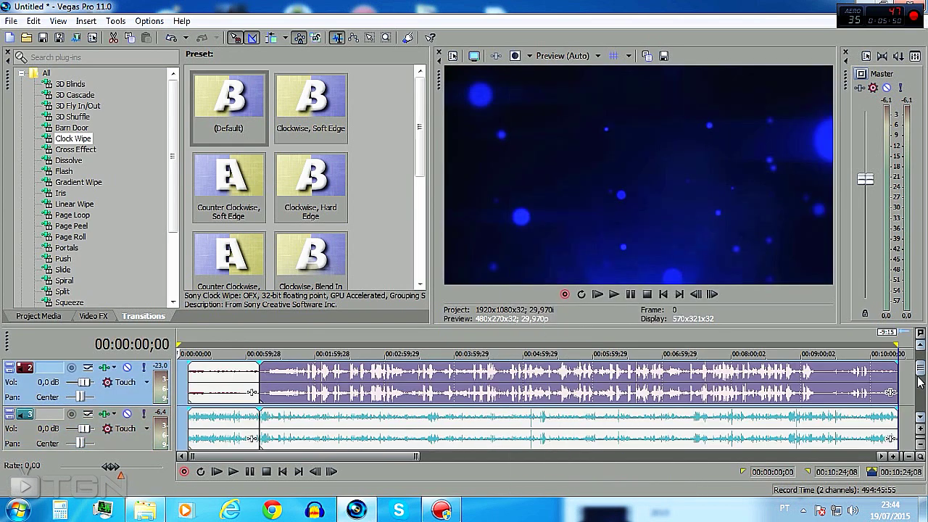
pyautogui.scroll(3, 217, 385)
pyautogui.rightClick(189, 381)
pyautogui.click(242, 225)
# Step: Place the 720p TGN Watermark image from the Intro folder on the new track and extend it to the end of the gameplay
pyautogui.click(145, 510)
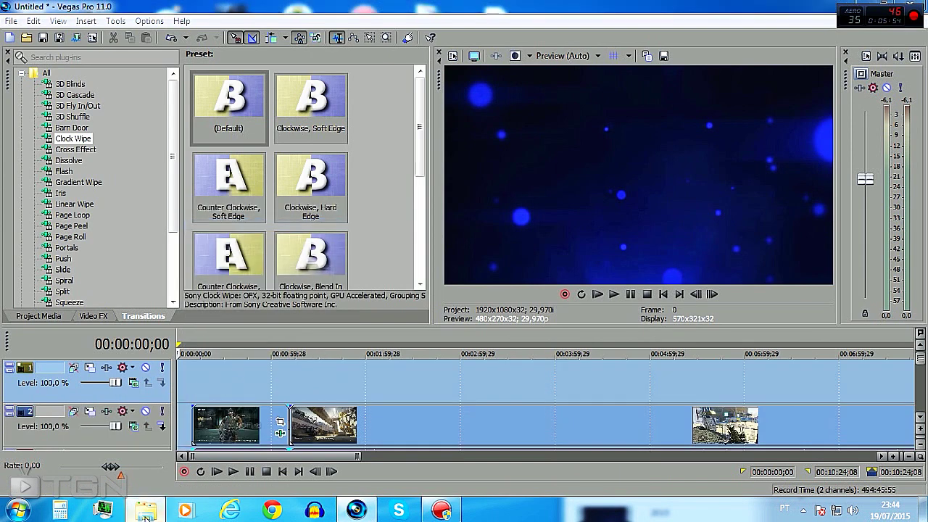
pyautogui.moveTo(701, 188); pyautogui.dragTo(200, 369)
pyautogui.moveTo(200, 370); pyautogui.dragTo(813, 362)
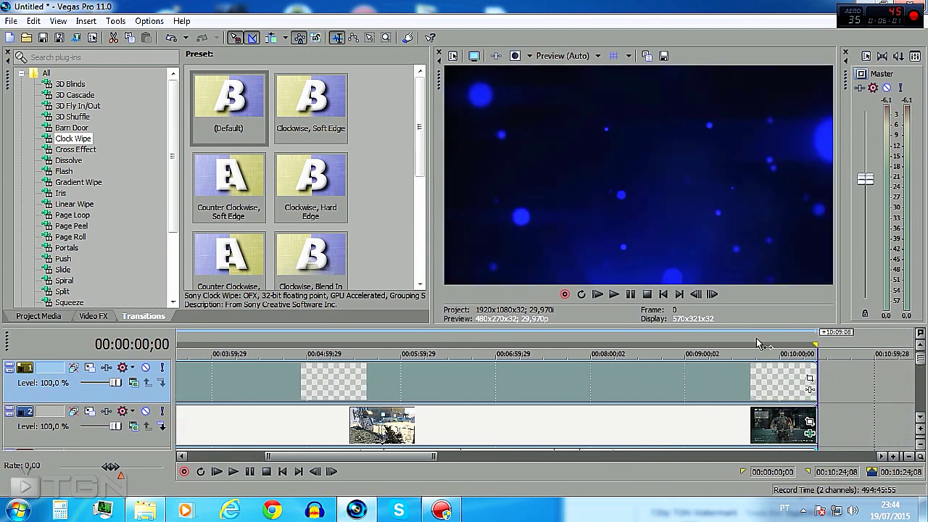
pyautogui.rightClick(736, 375)
pyautogui.click(772, 490)
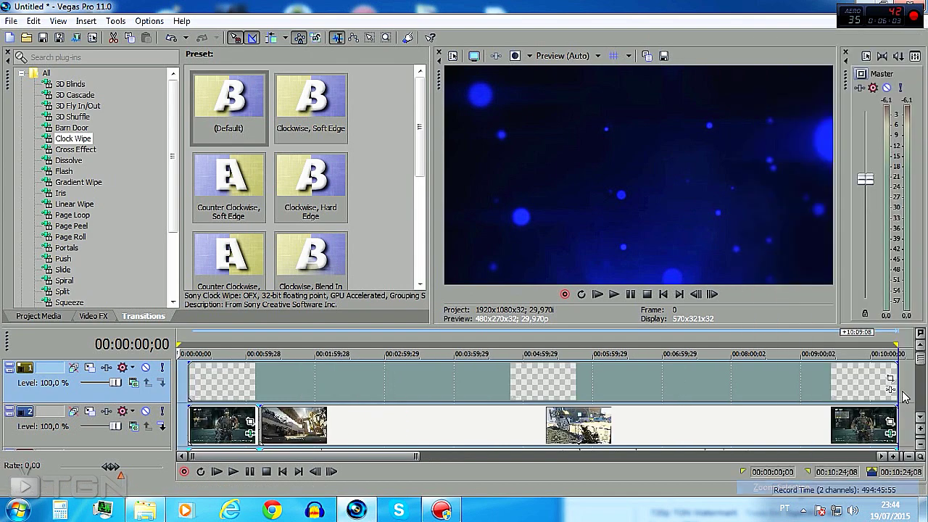
# Step: Set the gameplay audio track's volume to -20 dB and the narration track's volume to 5 dB
pyautogui.moveTo(921, 366); pyautogui.dragTo(922, 382)
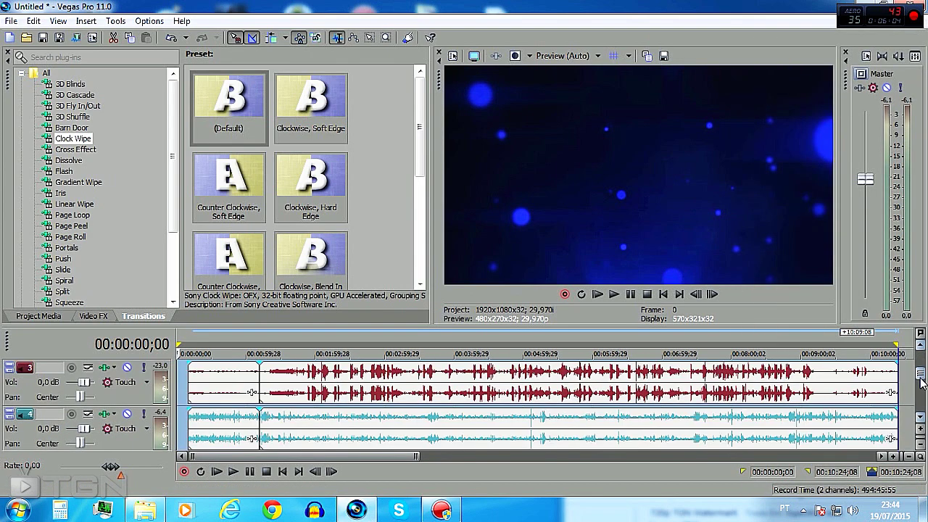
pyautogui.doubleClick(45, 384)
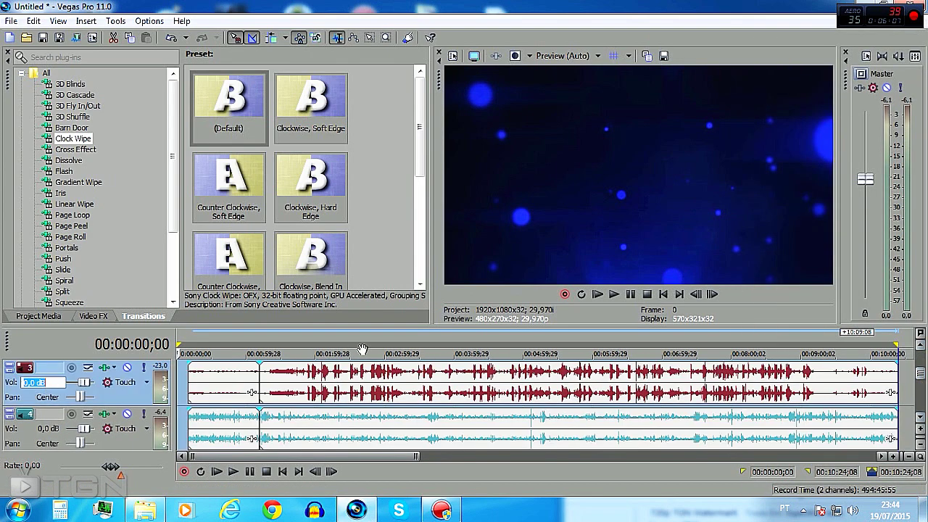
pyautogui.press('Return')
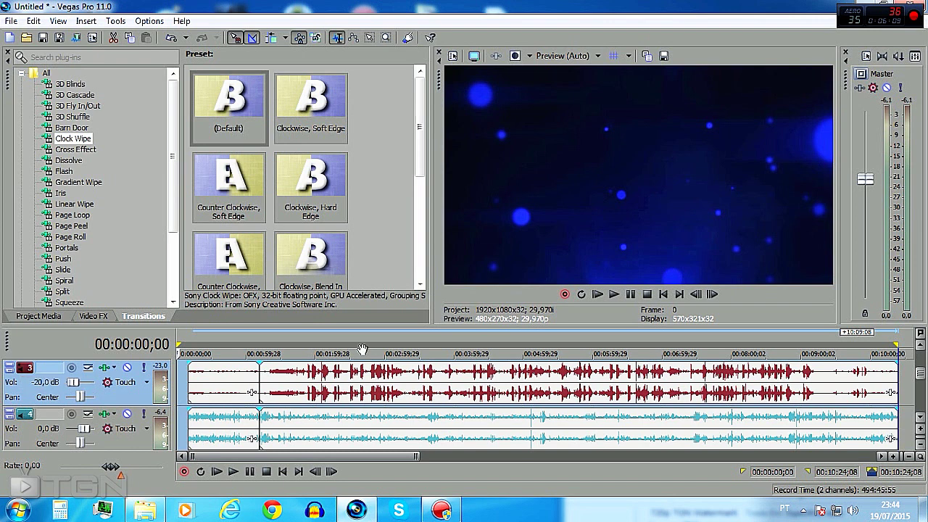
pyautogui.doubleClick(48, 429)
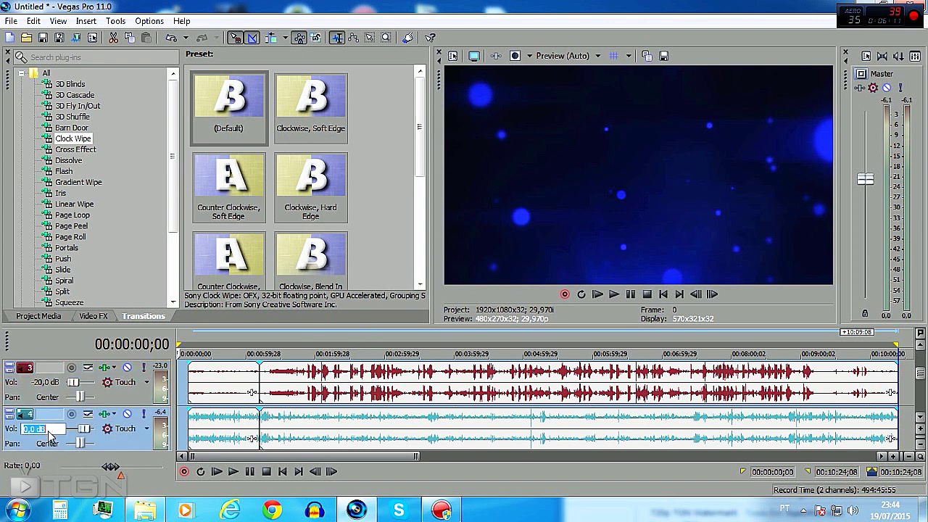
pyautogui.write('5')
pyautogui.press('Return')
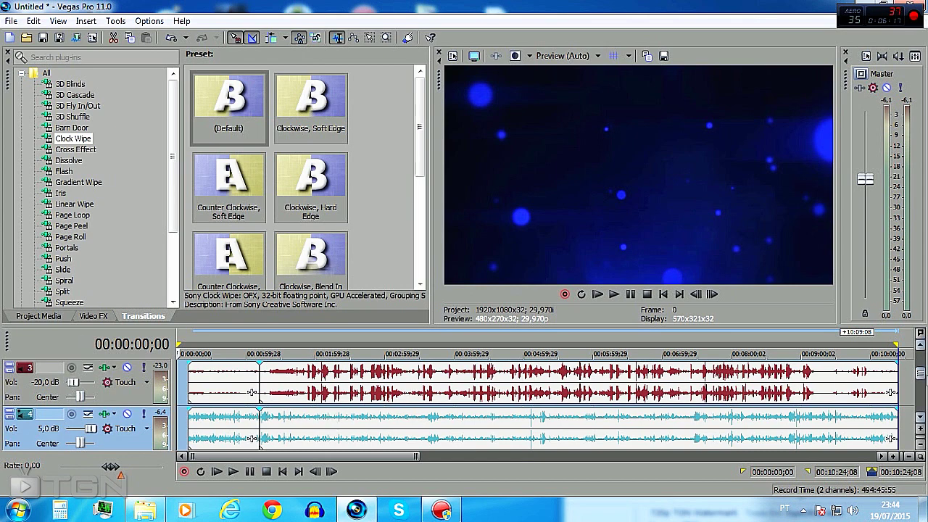
# Step: Insert an empty audio track below all existing tracks
pyautogui.moveTo(923, 373)
pyautogui.mouseDown()
pyautogui.moveTo(923, 365)
pyautogui.moveTo(922, 374)
pyautogui.mouseUp()
pyautogui.moveTo(351, 455); pyautogui.dragTo(417, 460)
pyautogui.moveTo(922, 375); pyautogui.dragTo(923, 395)
pyautogui.rightClick(697, 420)
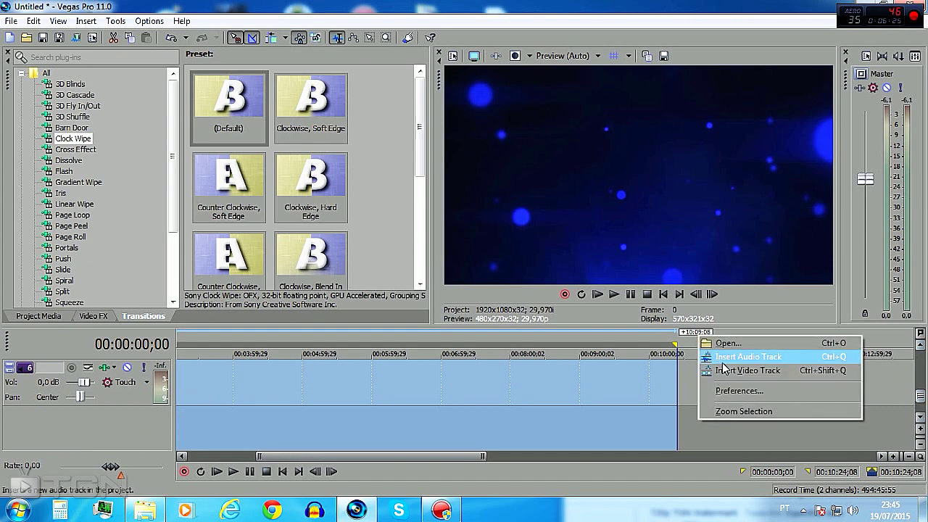
pyautogui.click(721, 371)
# Step: Add the TGN Army clip from the Intro folder directly after the end of the gameplay and close the folder window
pyautogui.click(145, 512)
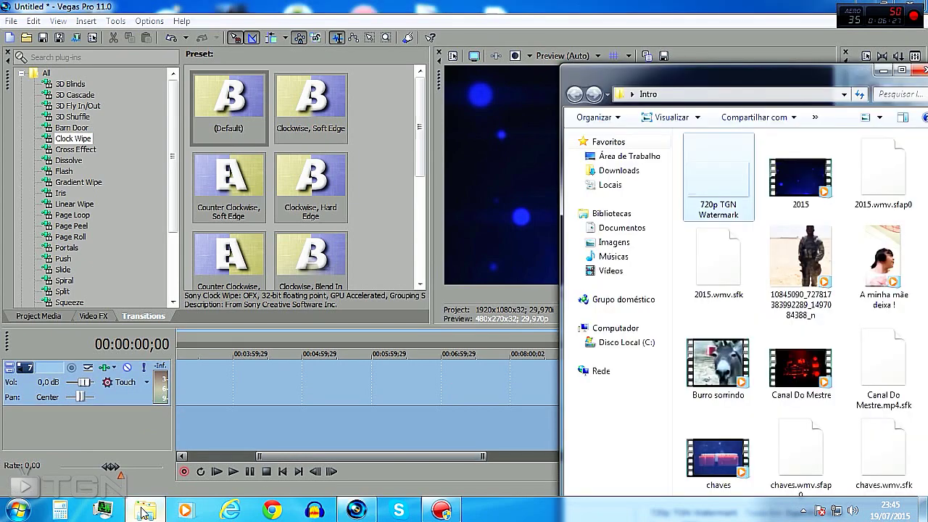
pyautogui.moveTo(720, 81); pyautogui.dragTo(214, 59)
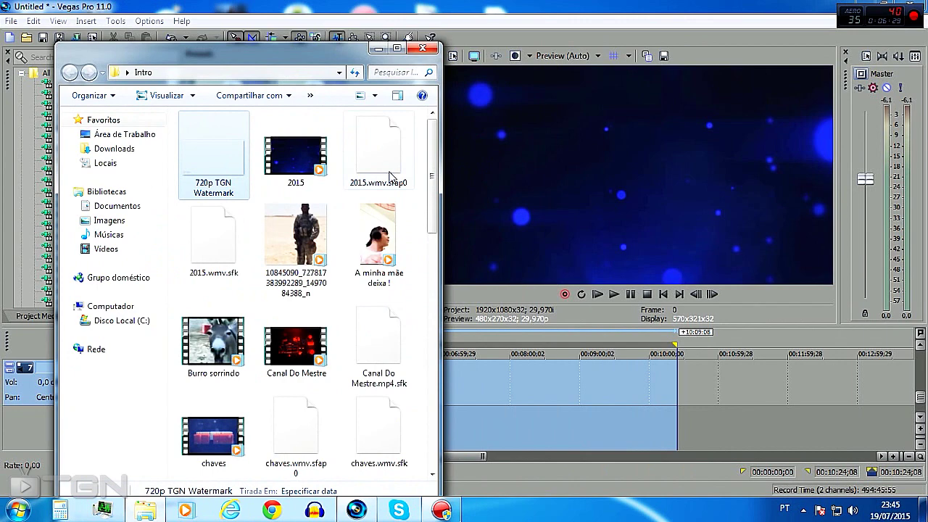
pyautogui.moveTo(429, 182); pyautogui.dragTo(424, 383)
pyautogui.moveTo(210, 355); pyautogui.dragTo(682, 396)
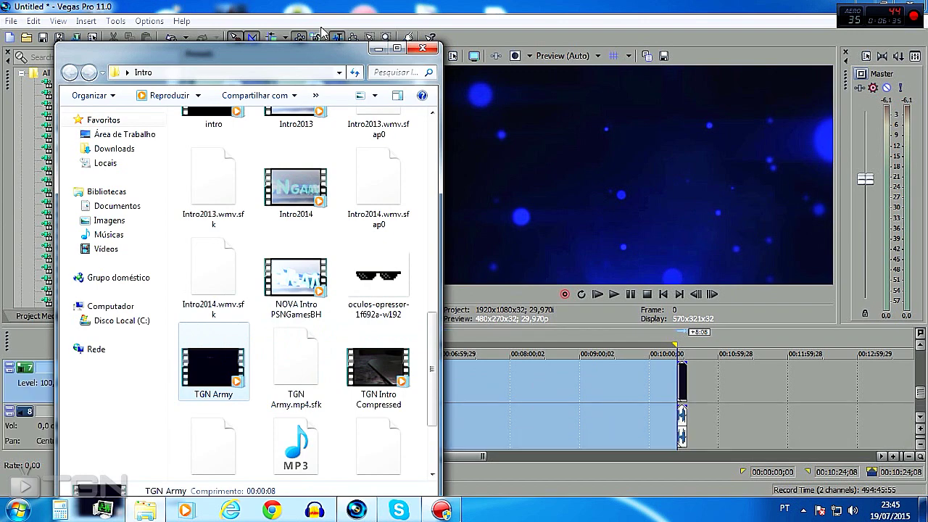
pyautogui.click(424, 50)
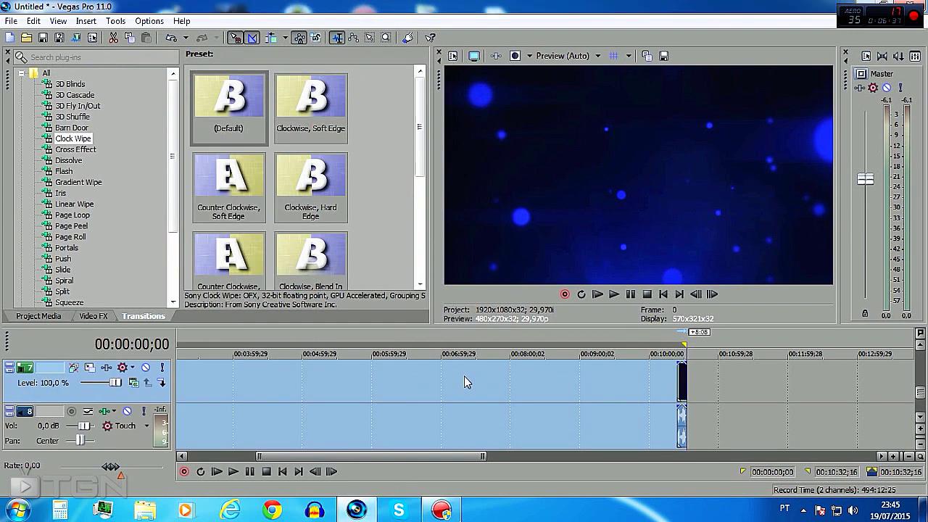
# Step: Preview the gameplay with the watermark at 00:06:22;20 and 00:07:22;14
pyautogui.rightClick(463, 381)
pyautogui.click(496, 373)
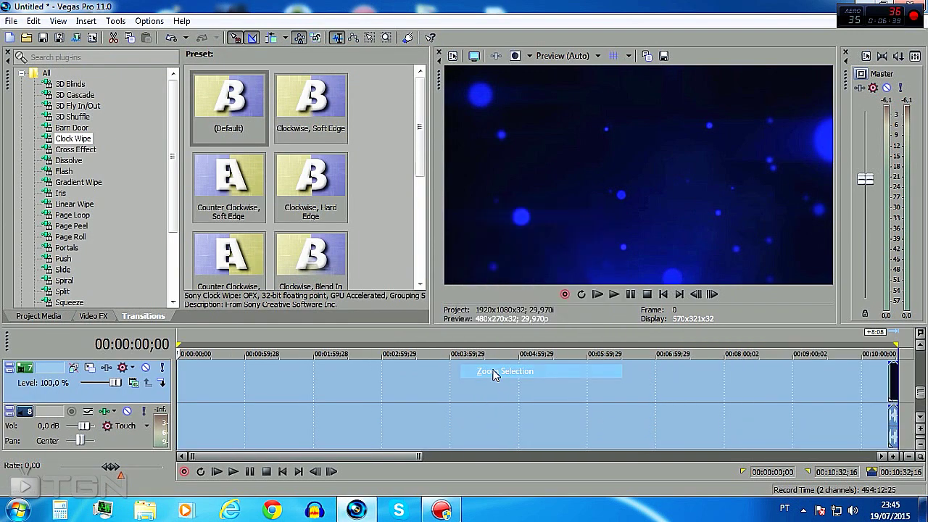
pyautogui.moveTo(920, 397); pyautogui.dragTo(921, 362)
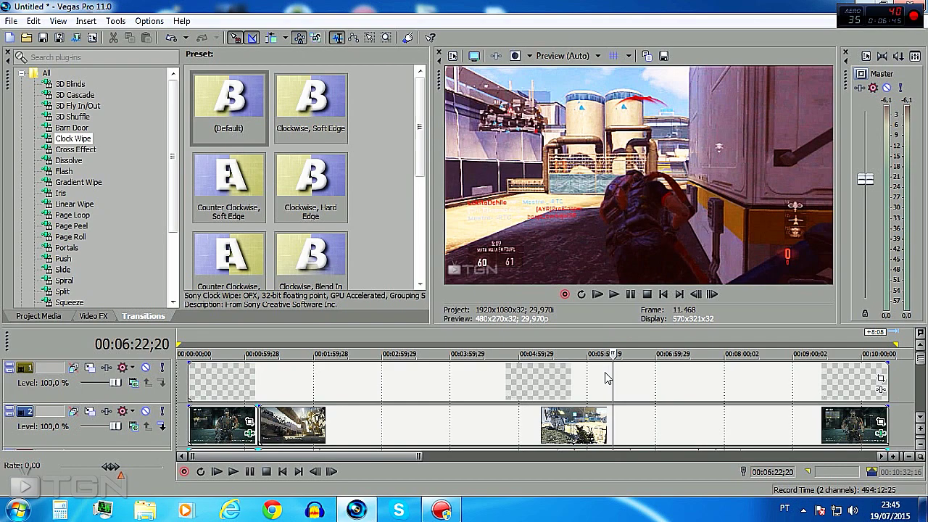
pyautogui.moveTo(610, 375); pyautogui.dragTo(680, 371)
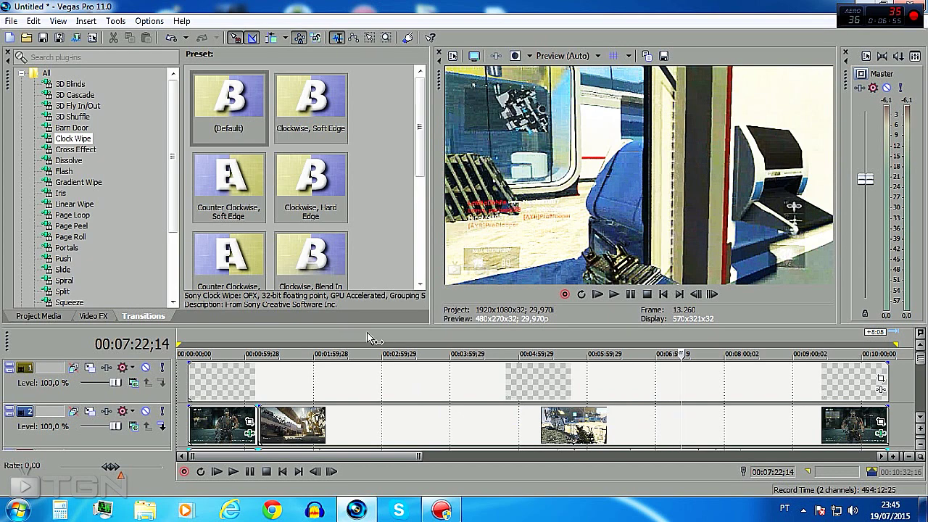
# Step: Select the whole project's time range and open the Render As settings, closing them without rendering
pyautogui.doubleClick(389, 338)
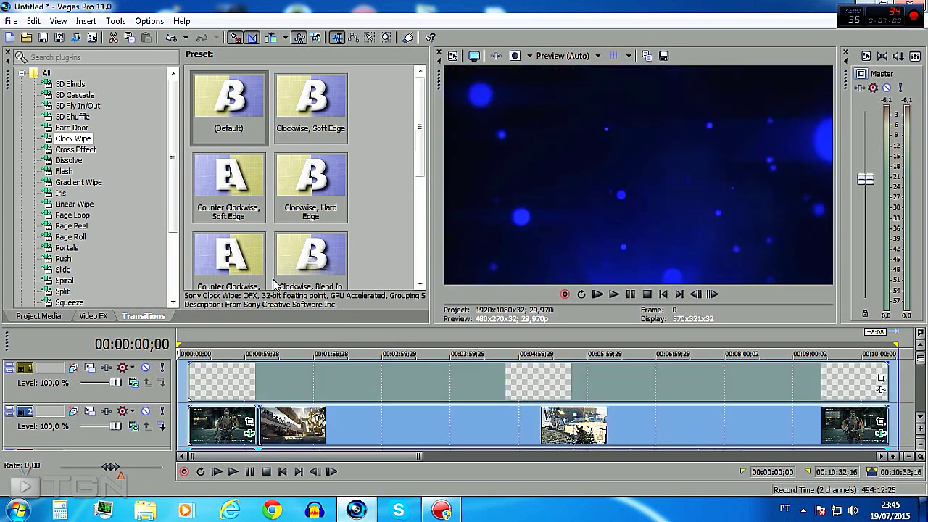
pyautogui.click(11, 20)
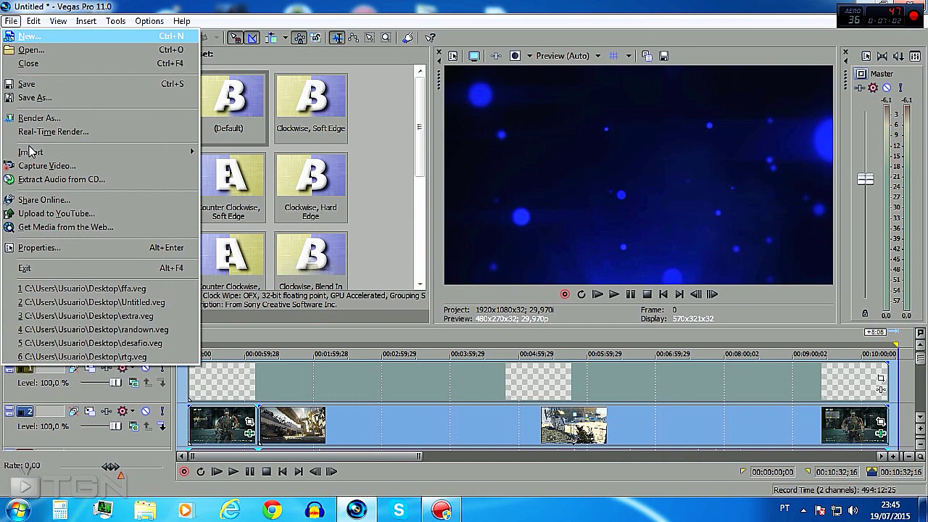
pyautogui.click(45, 118)
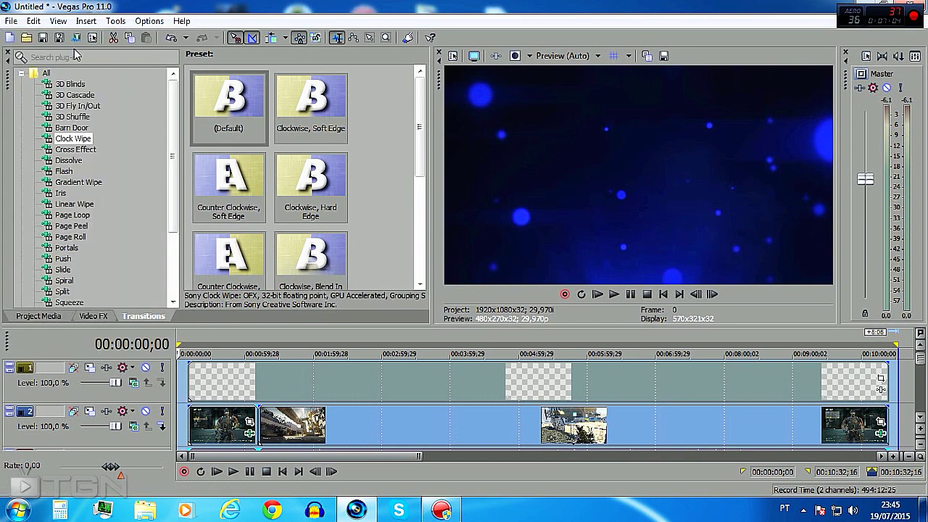
pyautogui.click(75, 39)
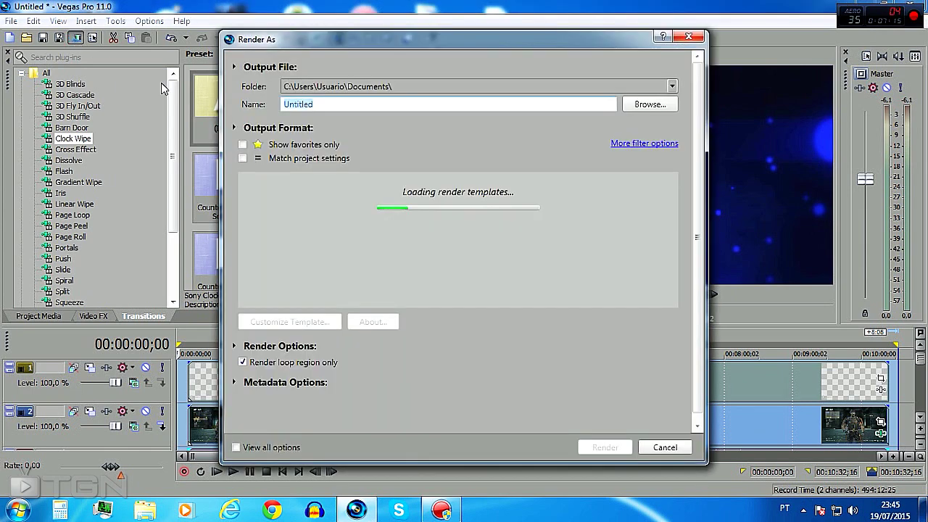
pyautogui.click(699, 36)
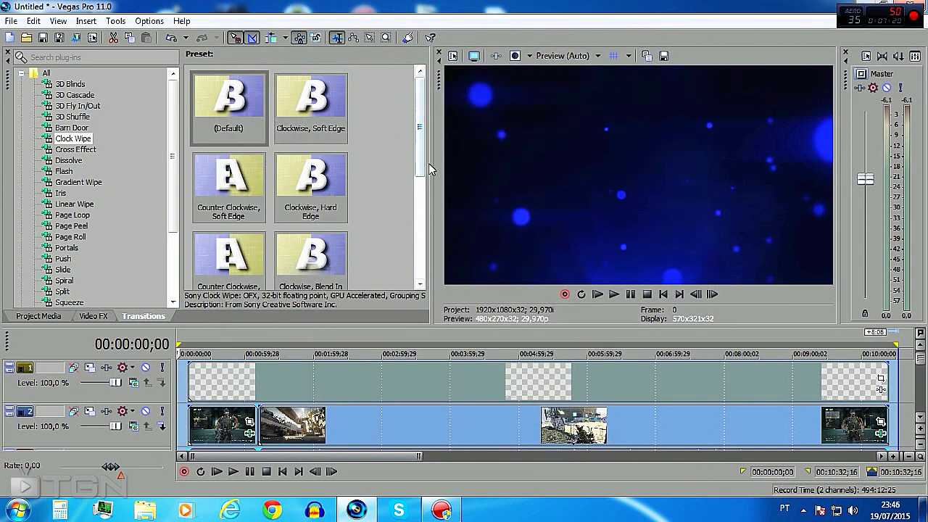
# Step: Collapse the video preview so the transition presets area fills its space, and try to resize the area back
pyautogui.doubleClick(434, 165)
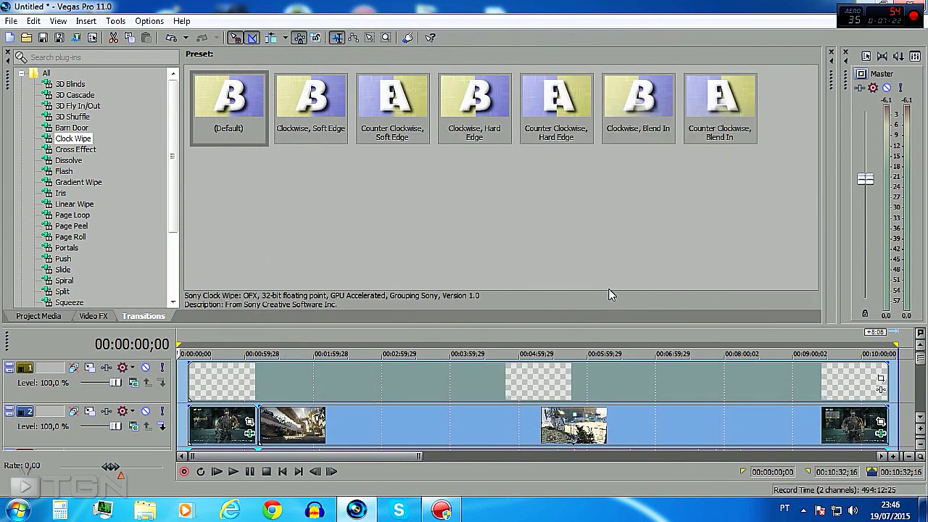
pyautogui.moveTo(826, 180); pyautogui.dragTo(396, 177)
pyautogui.doubleClick(395, 177)
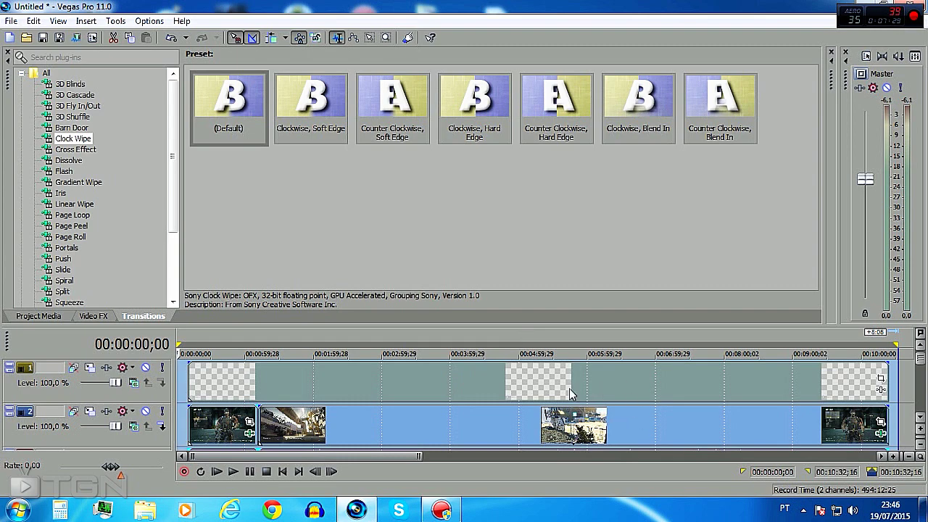
# Step: Render the loop region as rtc AW in Windows Media Video V11 (*.wmv) format with the 6 Mbps HD 720-30p Video template
pyautogui.click(77, 38)
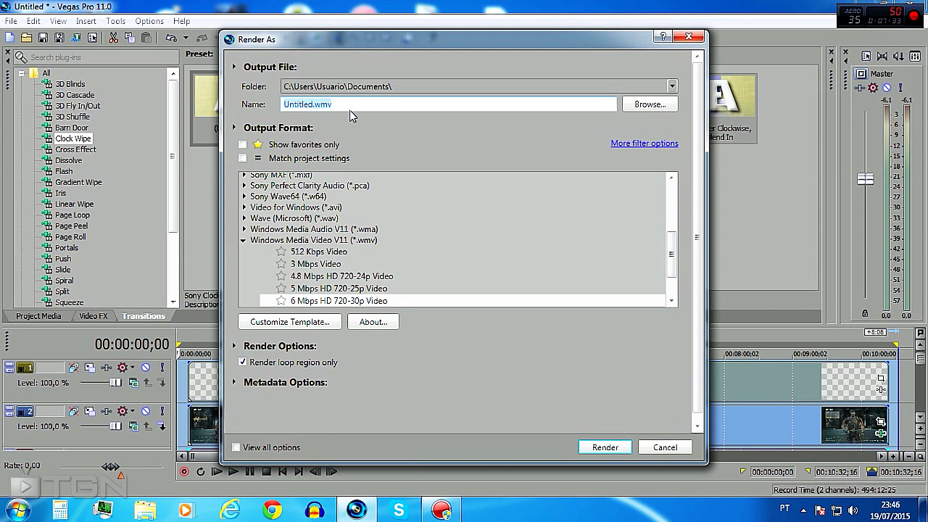
pyautogui.write('rtc AW')
pyautogui.moveTo(674, 257)
pyautogui.mouseDown()
pyautogui.moveTo(672, 271)
pyautogui.moveTo(669, 205)
pyautogui.moveTo(673, 278)
pyautogui.moveTo(670, 197)
pyautogui.moveTo(670, 263)
pyautogui.mouseUp()
pyautogui.click(328, 221)
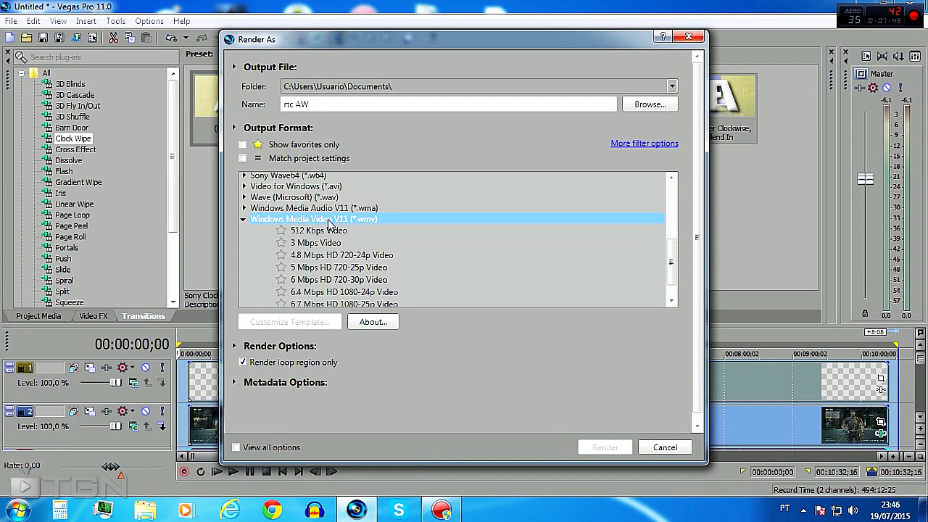
pyautogui.click(244, 219)
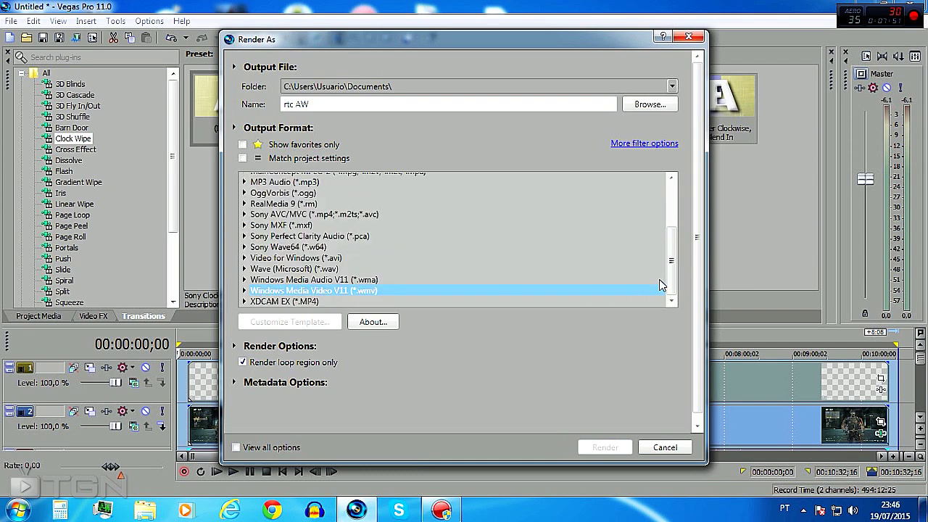
pyautogui.moveTo(671, 274)
pyautogui.mouseDown()
pyautogui.moveTo(671, 243)
pyautogui.moveTo(672, 279)
pyautogui.mouseUp()
pyautogui.click(244, 290)
pyautogui.moveTo(672, 235); pyautogui.dragTo(678, 278)
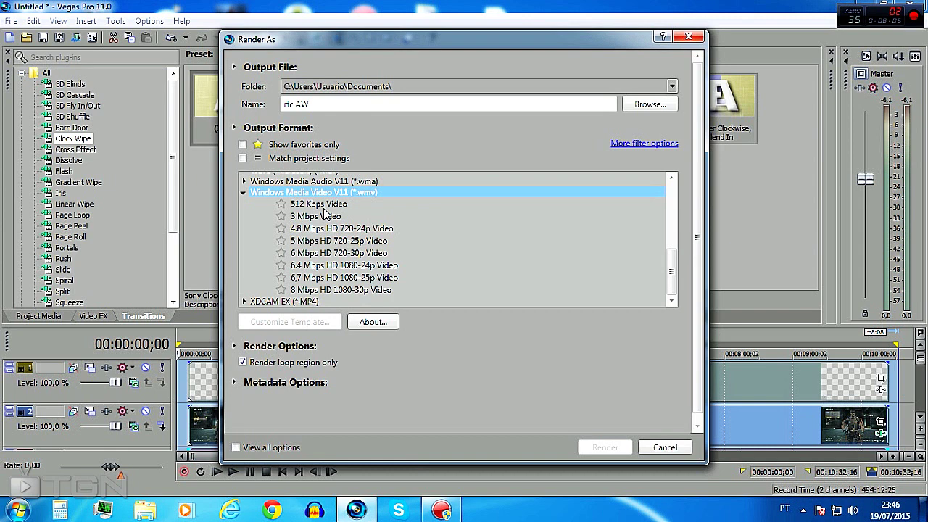
pyautogui.click(347, 256)
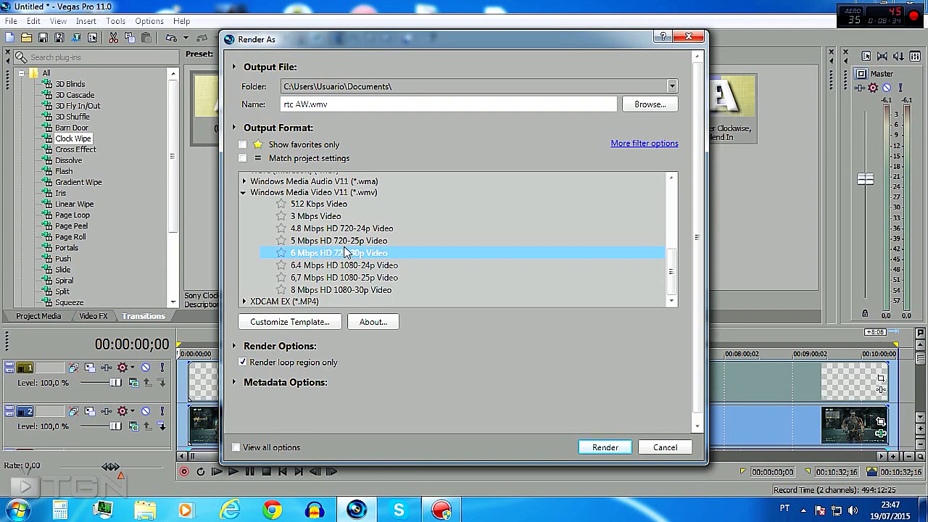
pyautogui.click(605, 447)
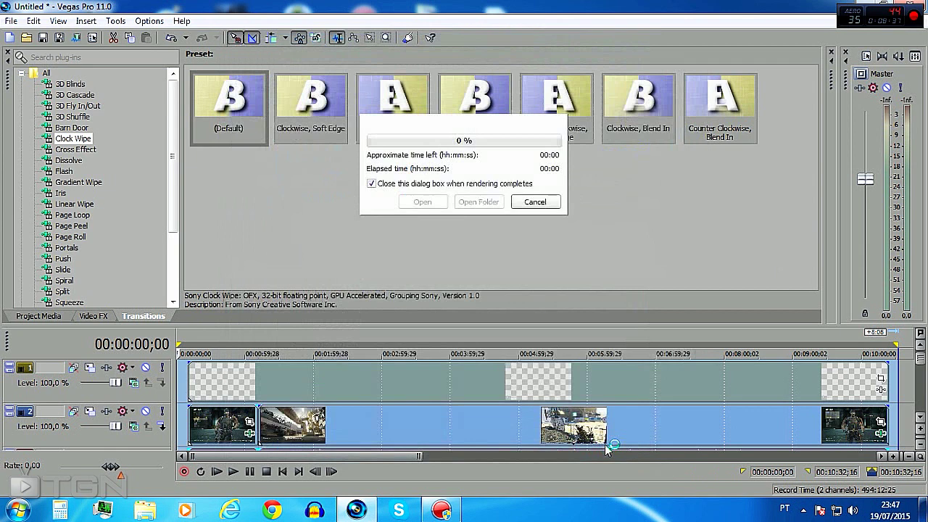